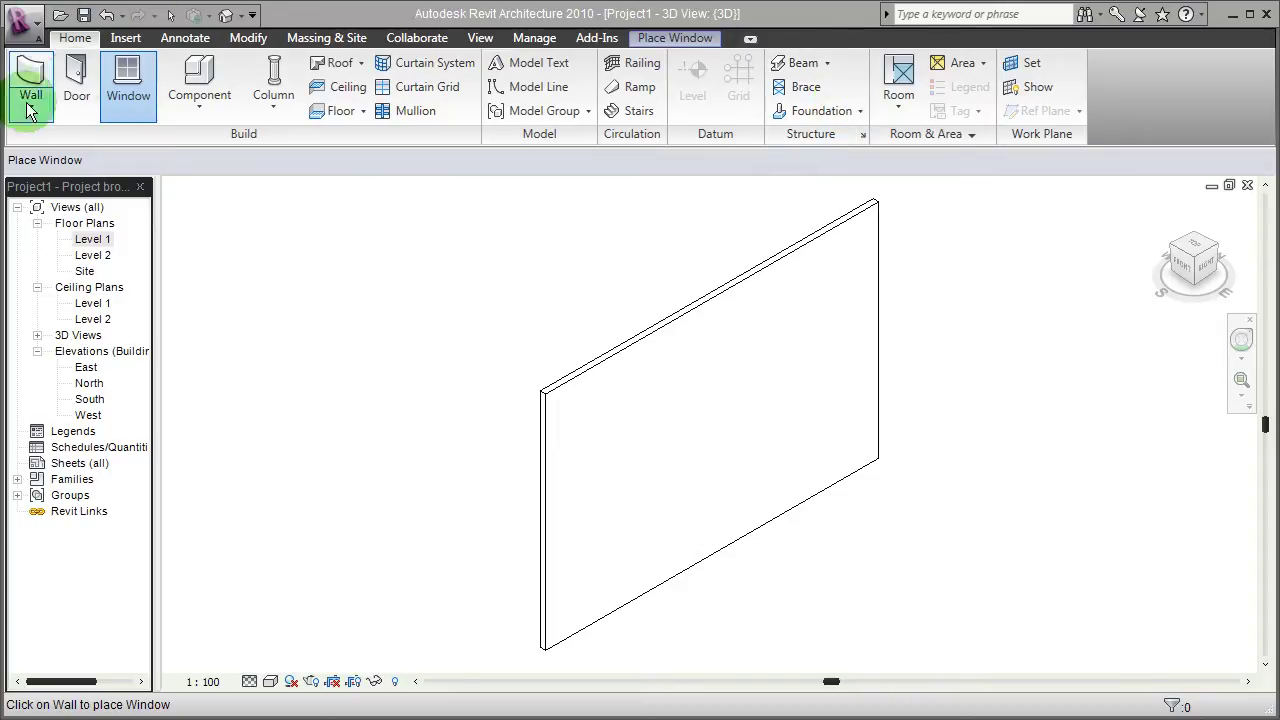
# - Activate the Window tool, cancelling and restarting placement with the M_Fixed 0406 x 0610mm type
pyautogui.click(129, 90)
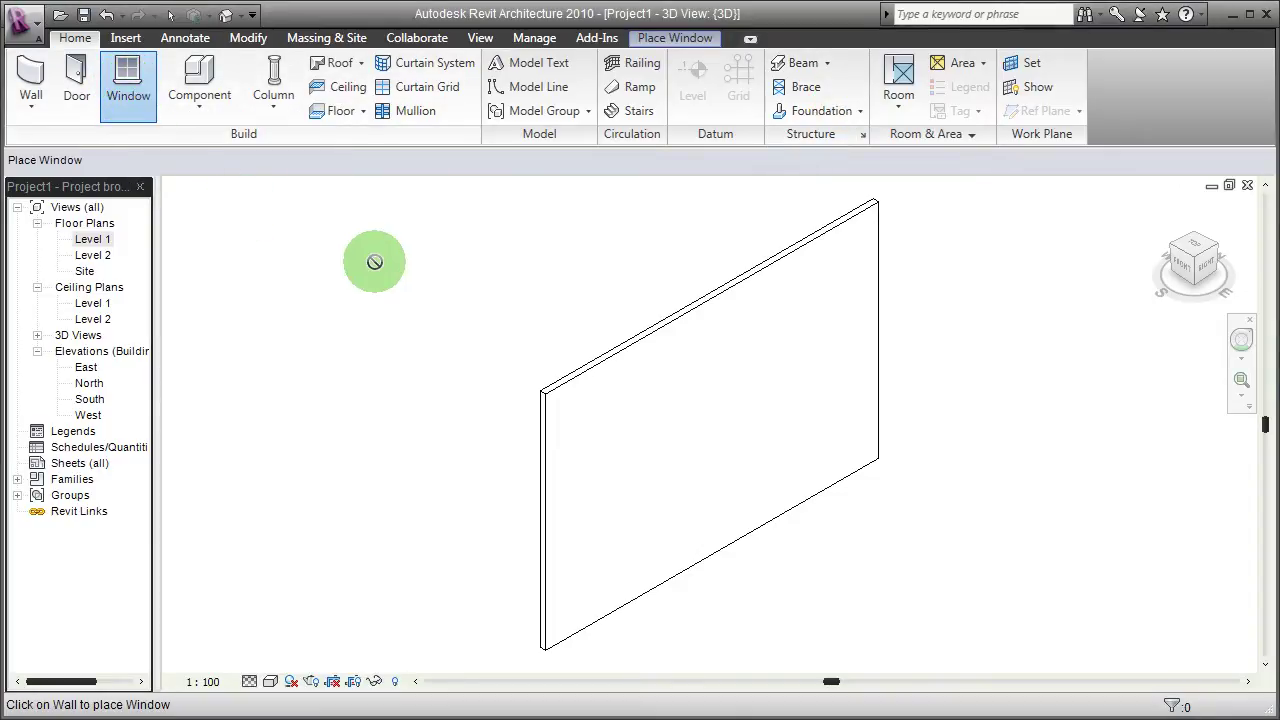
pyautogui.press('Escape')
pyautogui.press('Escape')
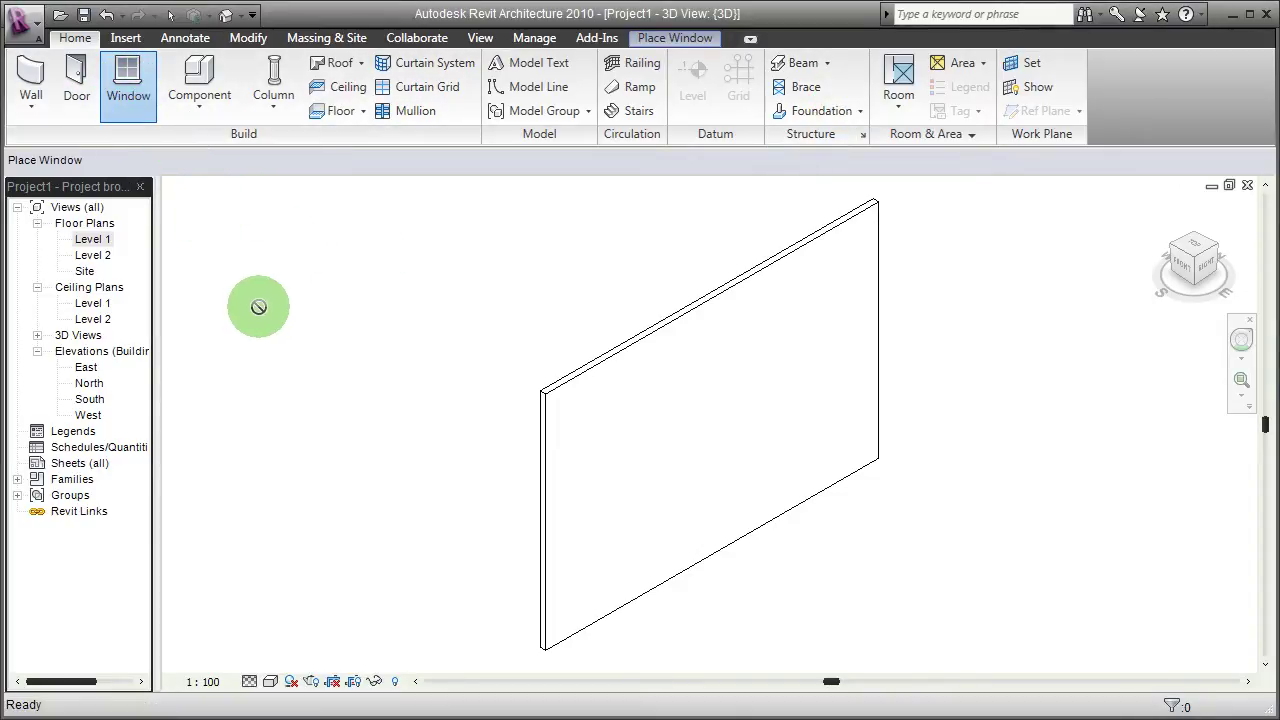
pyautogui.click(128, 85)
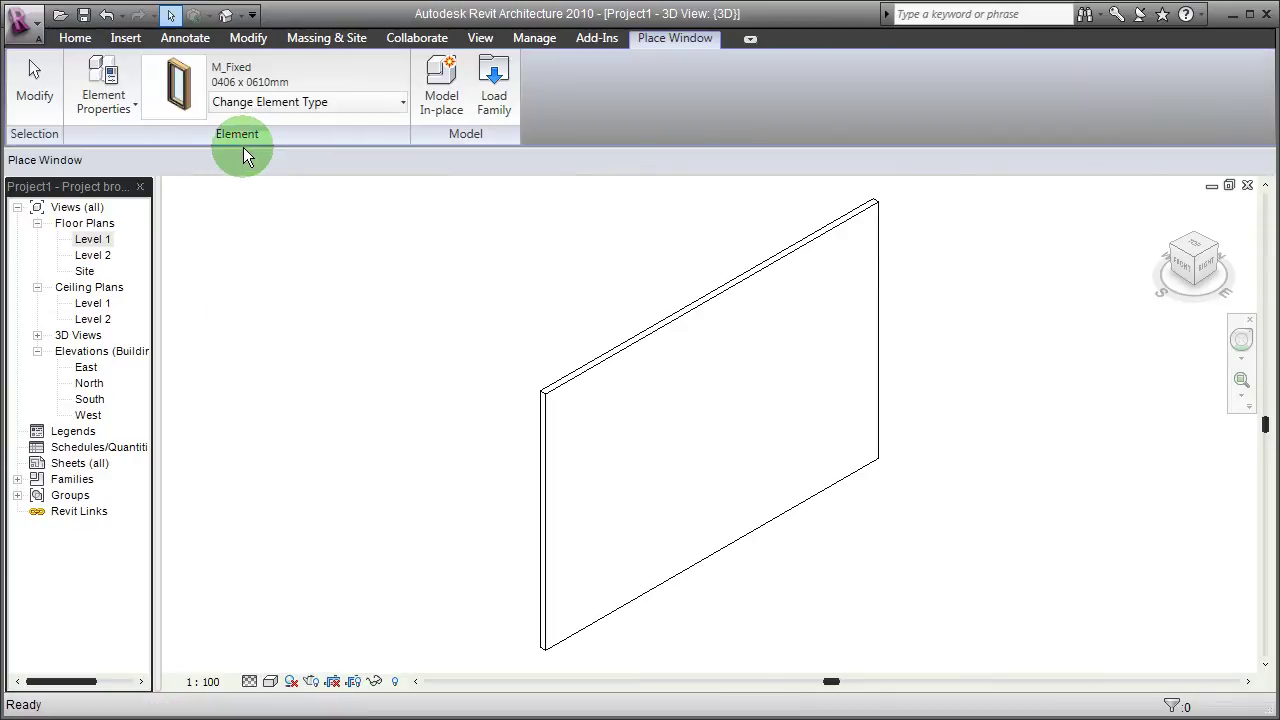
# - Create an in-place model component named 'my window'
pyautogui.click(438, 88)
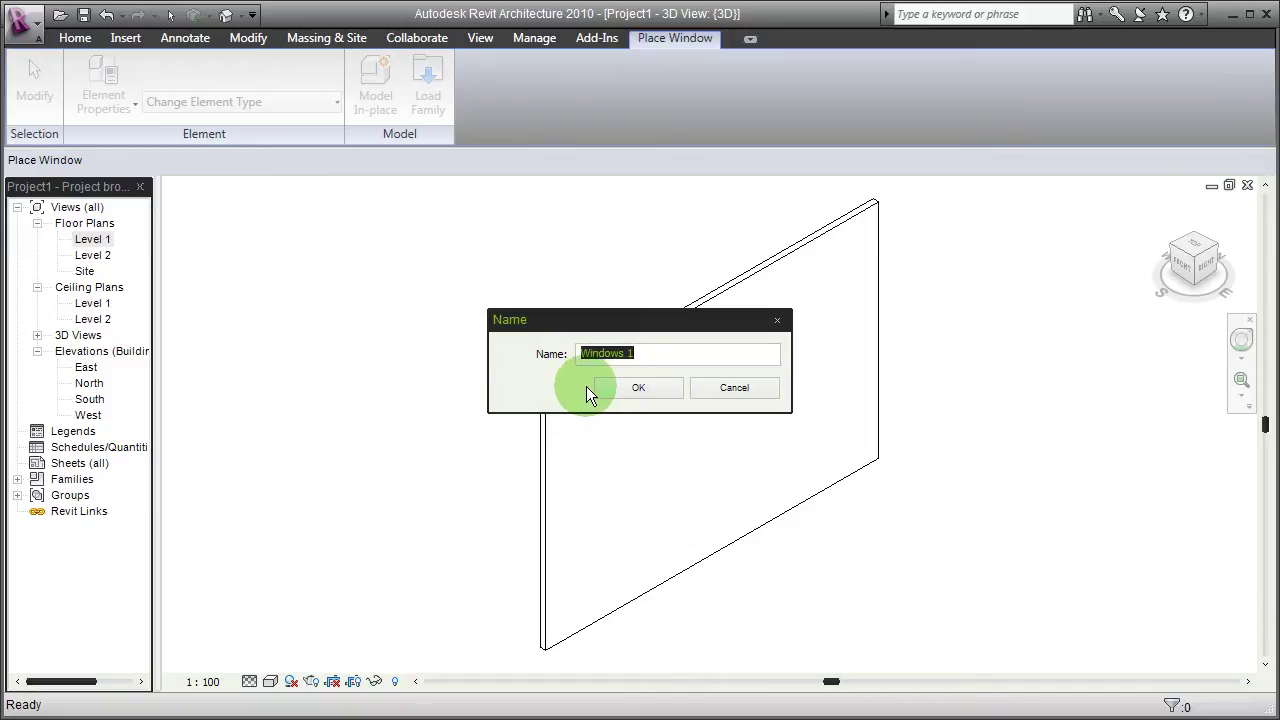
pyautogui.write('my')
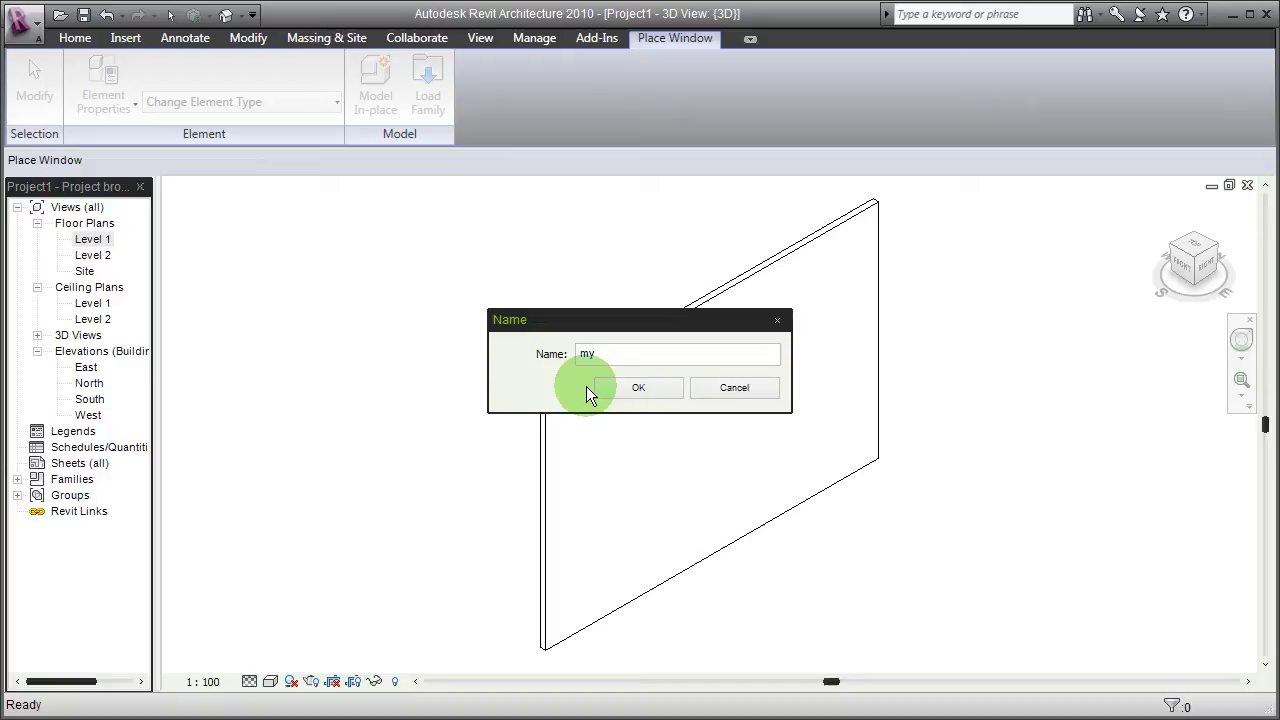
pyautogui.write(' window')
pyautogui.press('Return')
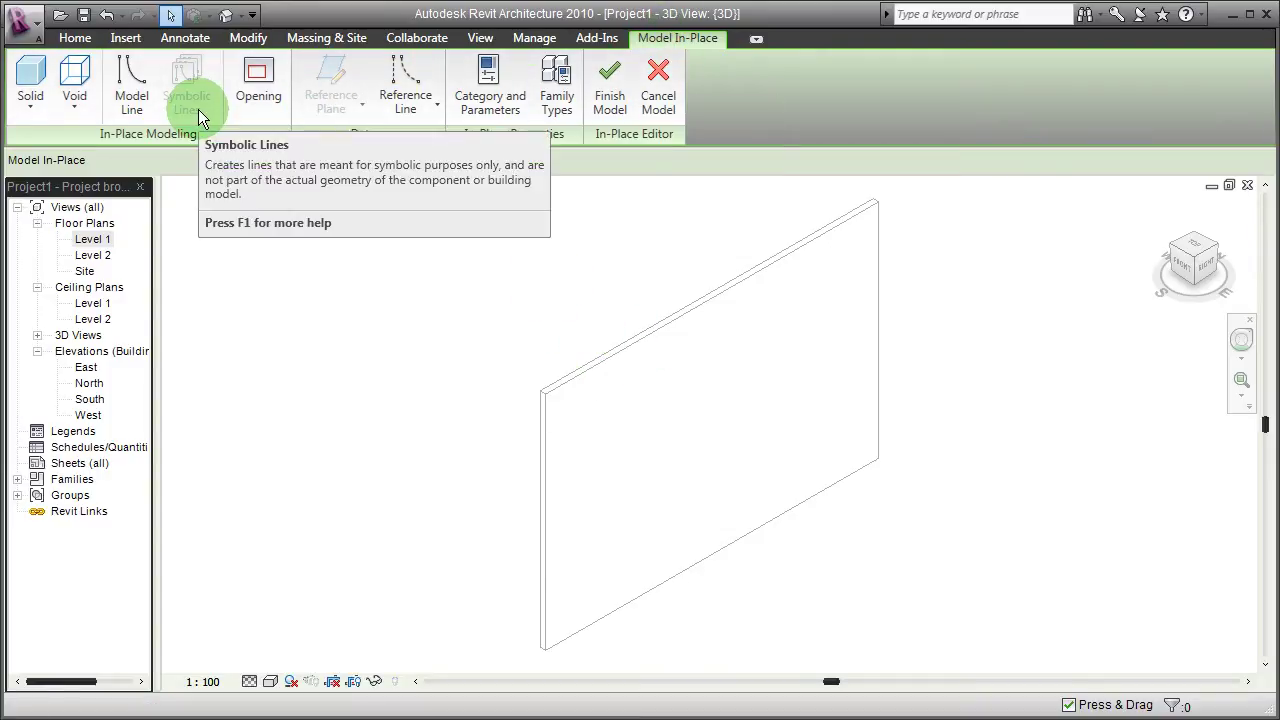
# - Sketch a closed four-sided opening with a sloping top edge on the wall face and finish it
pyautogui.click(265, 93)
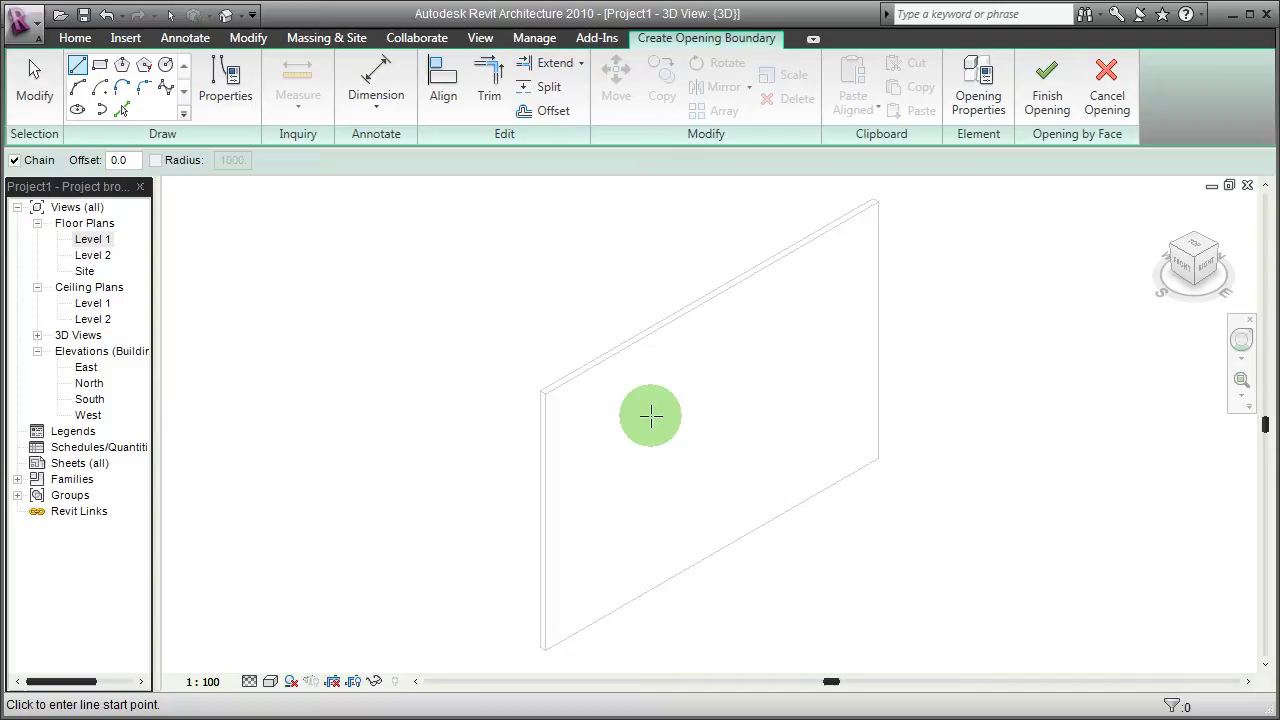
pyautogui.click(640, 466)
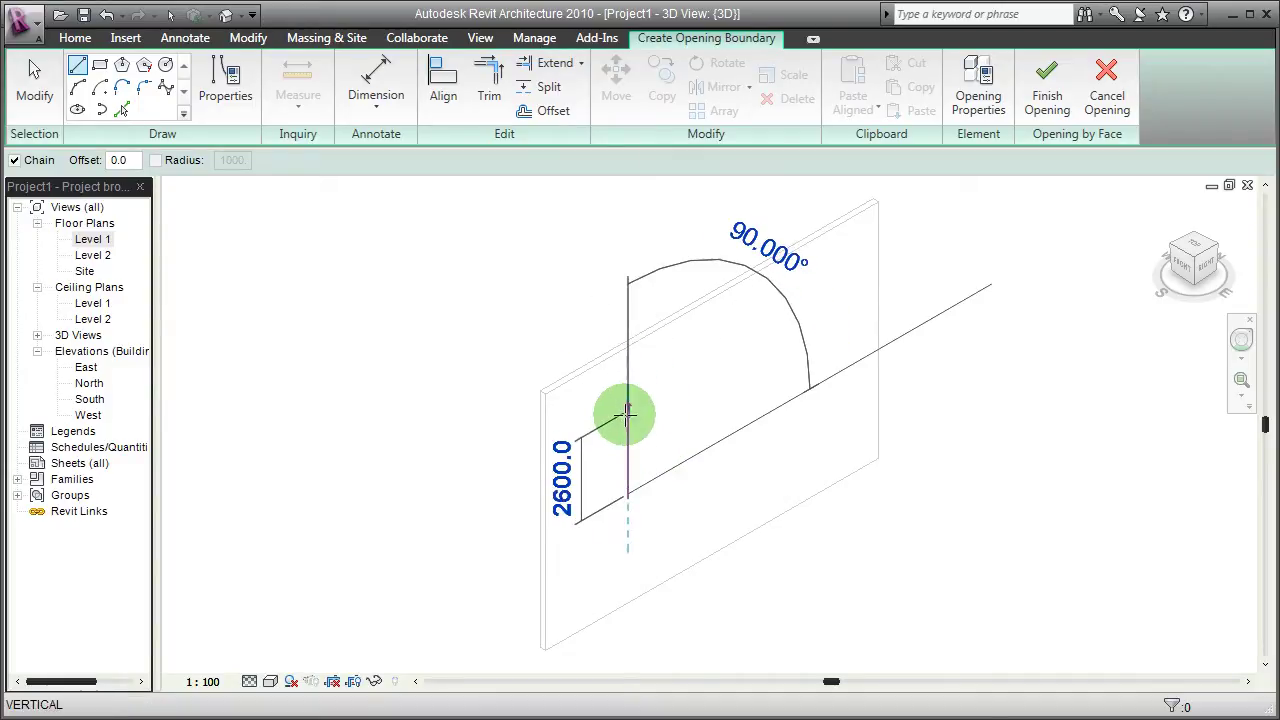
pyautogui.click(624, 412)
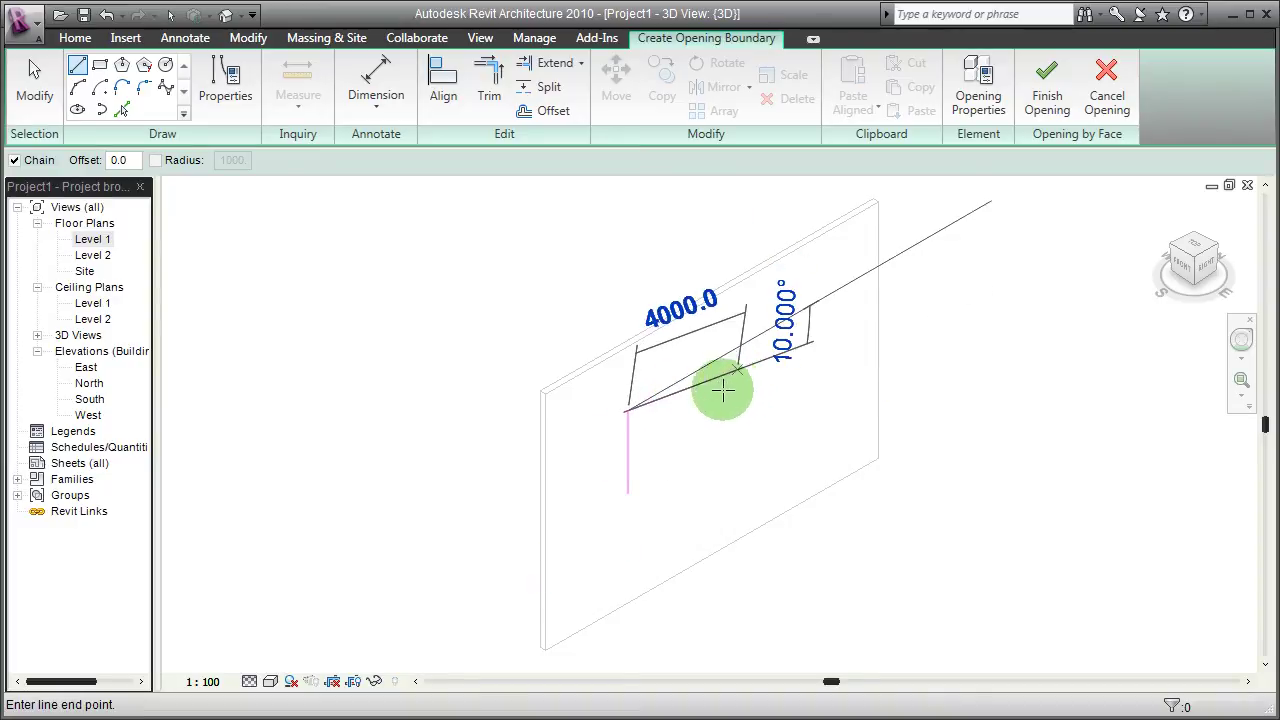
pyautogui.click(738, 382)
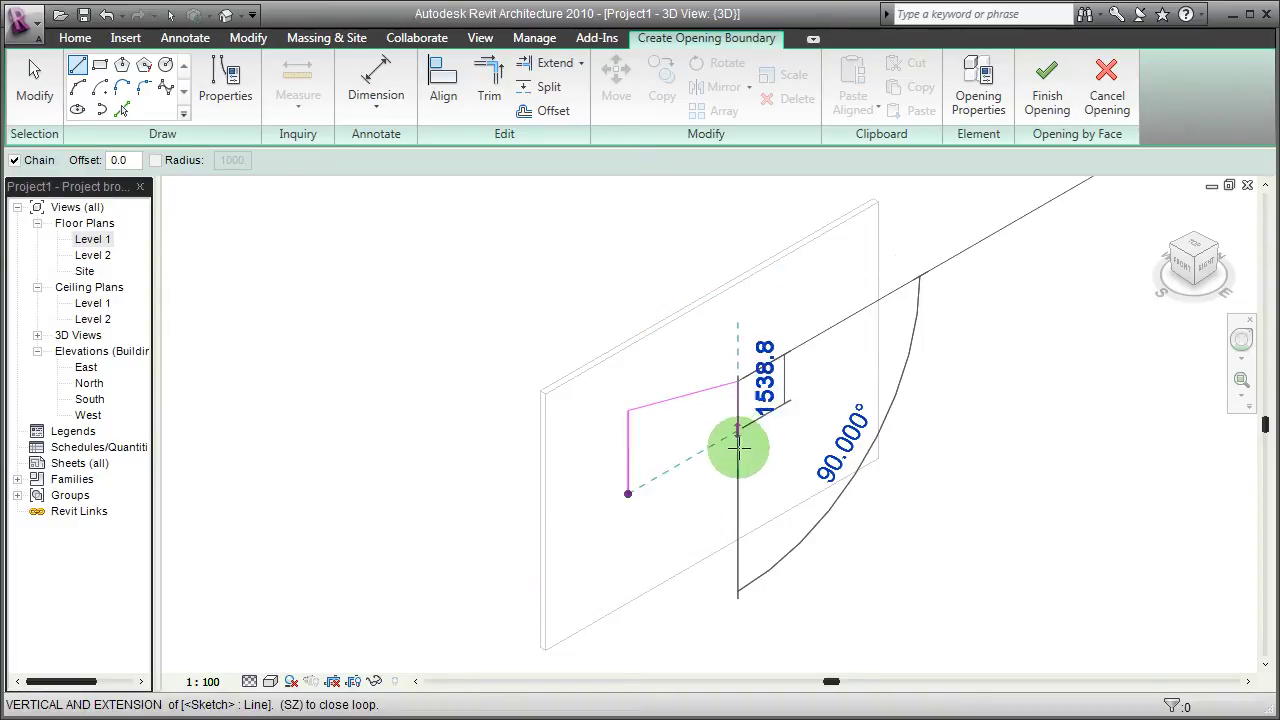
pyautogui.click(738, 508)
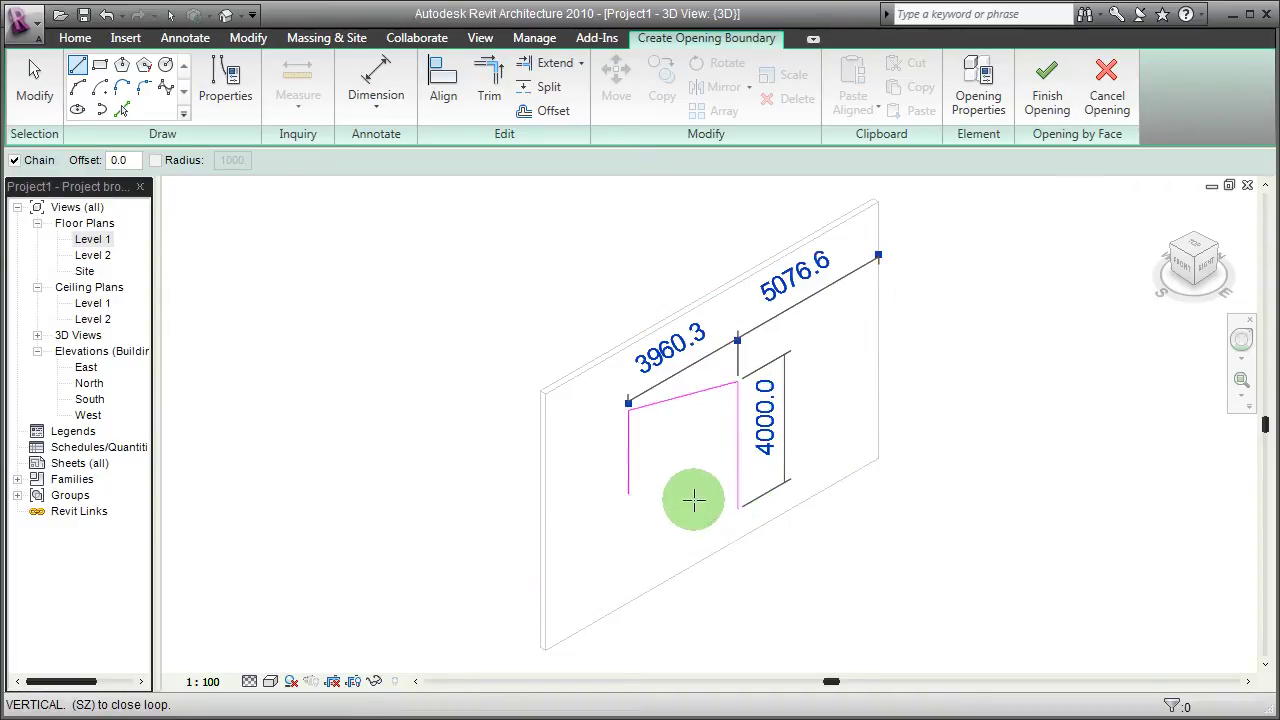
pyautogui.click(626, 490)
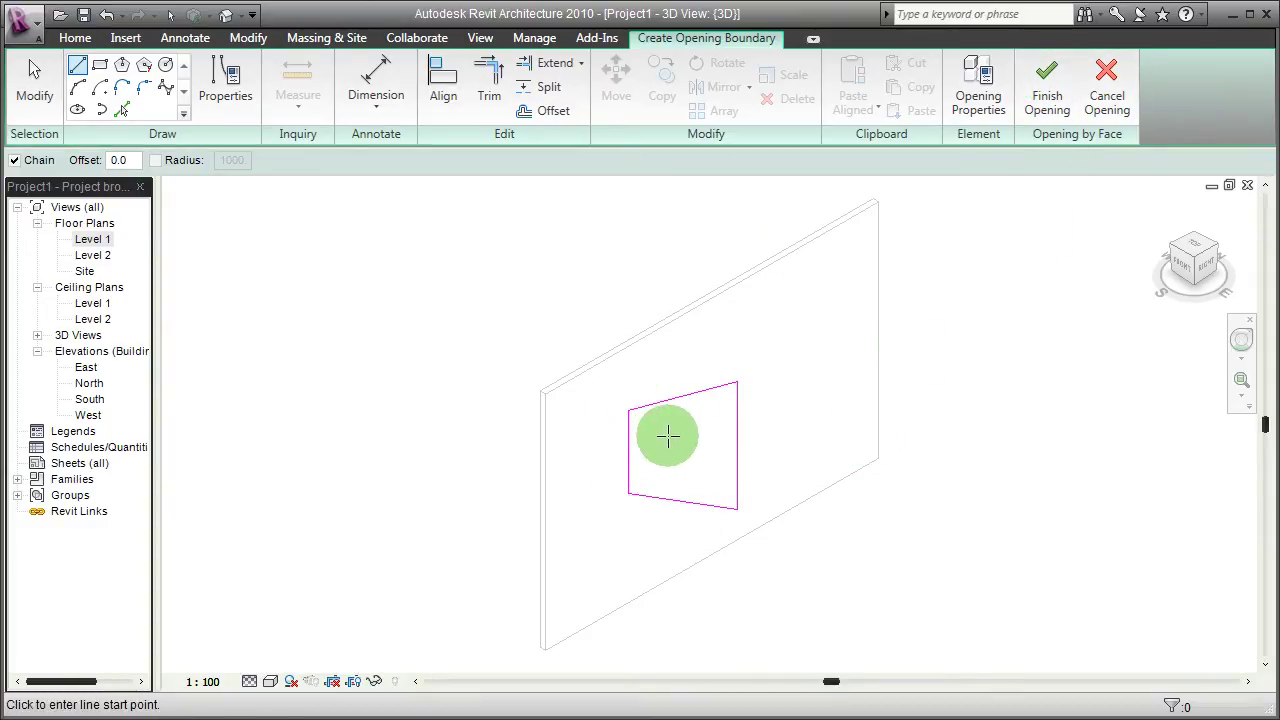
pyautogui.scroll(3, 668, 435)
pyautogui.click(1046, 85)
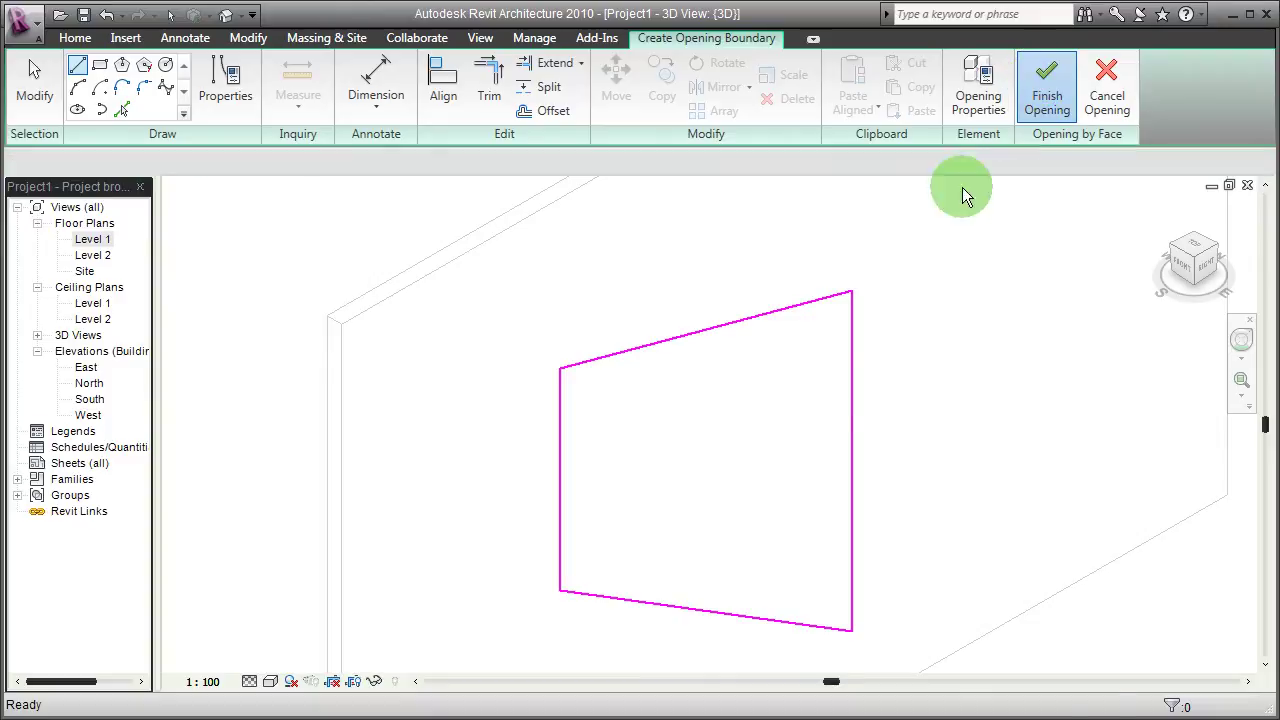
# - Orbit the 3D view around the new wall opening
pyautogui.scroll(-2, 712, 448)
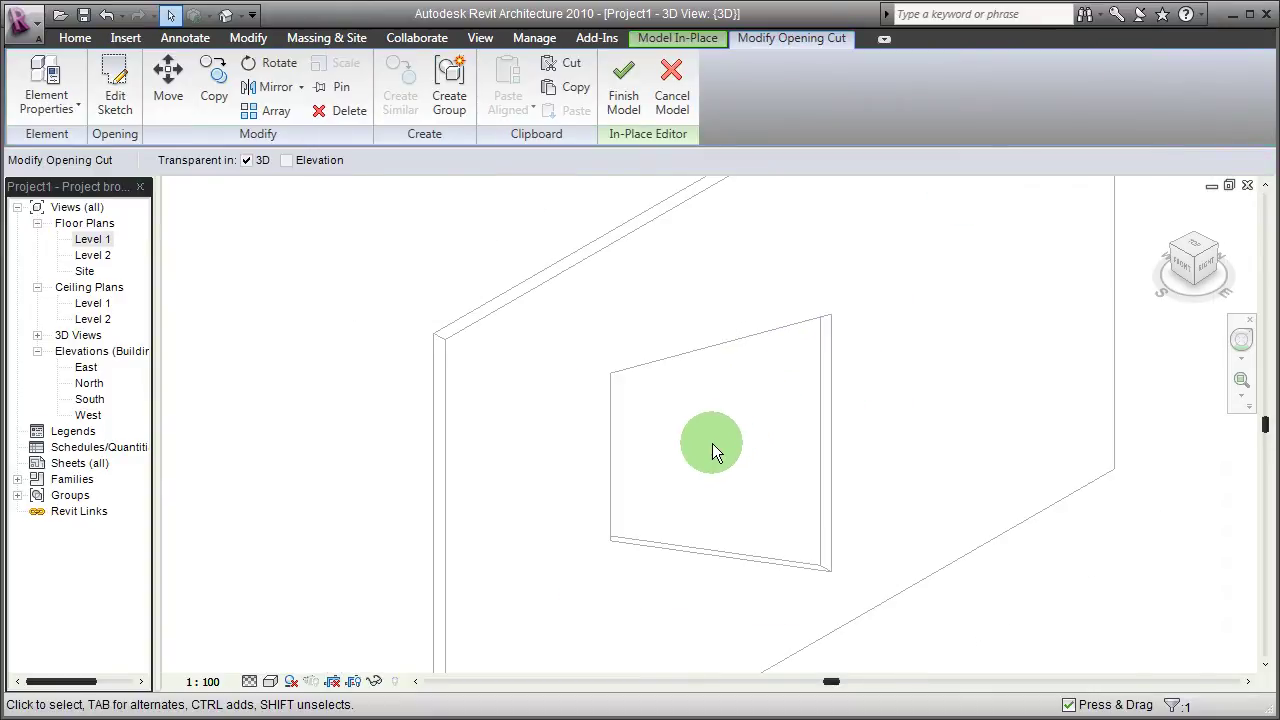
pyautogui.moveTo(712, 448); pyautogui.dragTo(805, 300, button='middle')
pyautogui.press('Escape')
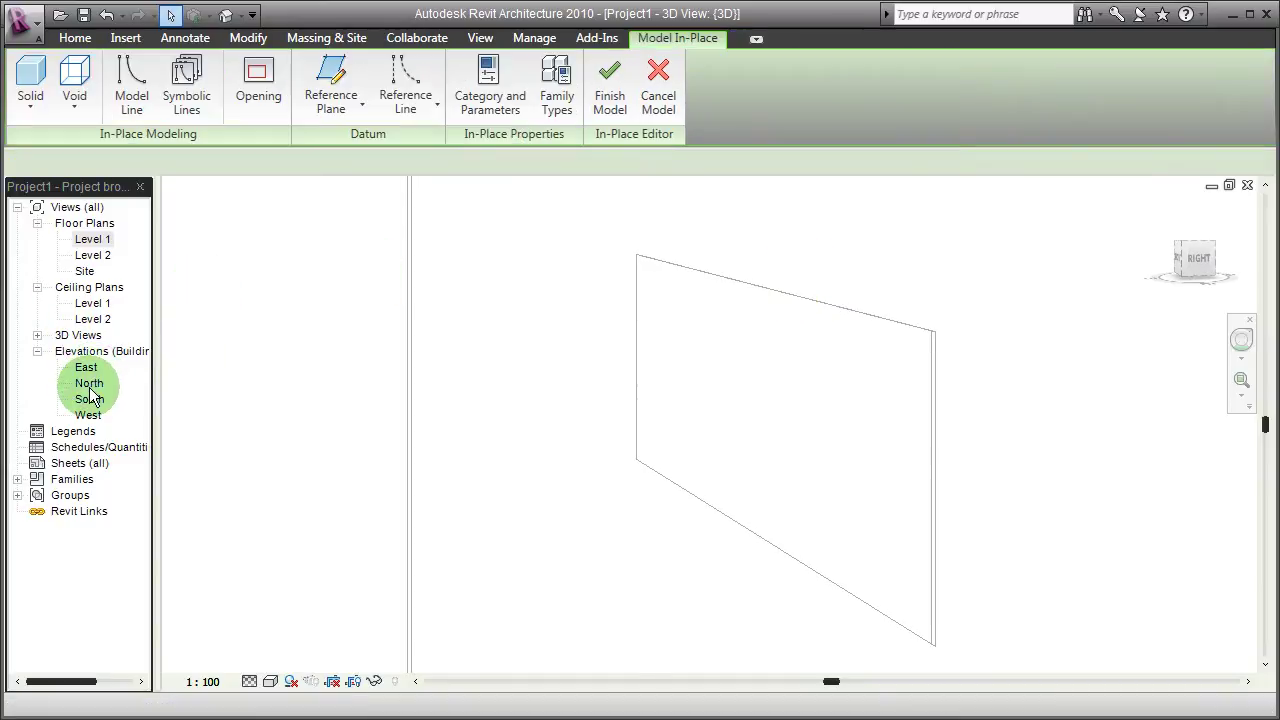
# - Open the East elevation, centre the opening and select its outline
pyautogui.doubleClick(86, 372)
pyautogui.click(720, 369)
pyautogui.scroll(2, 680, 378)
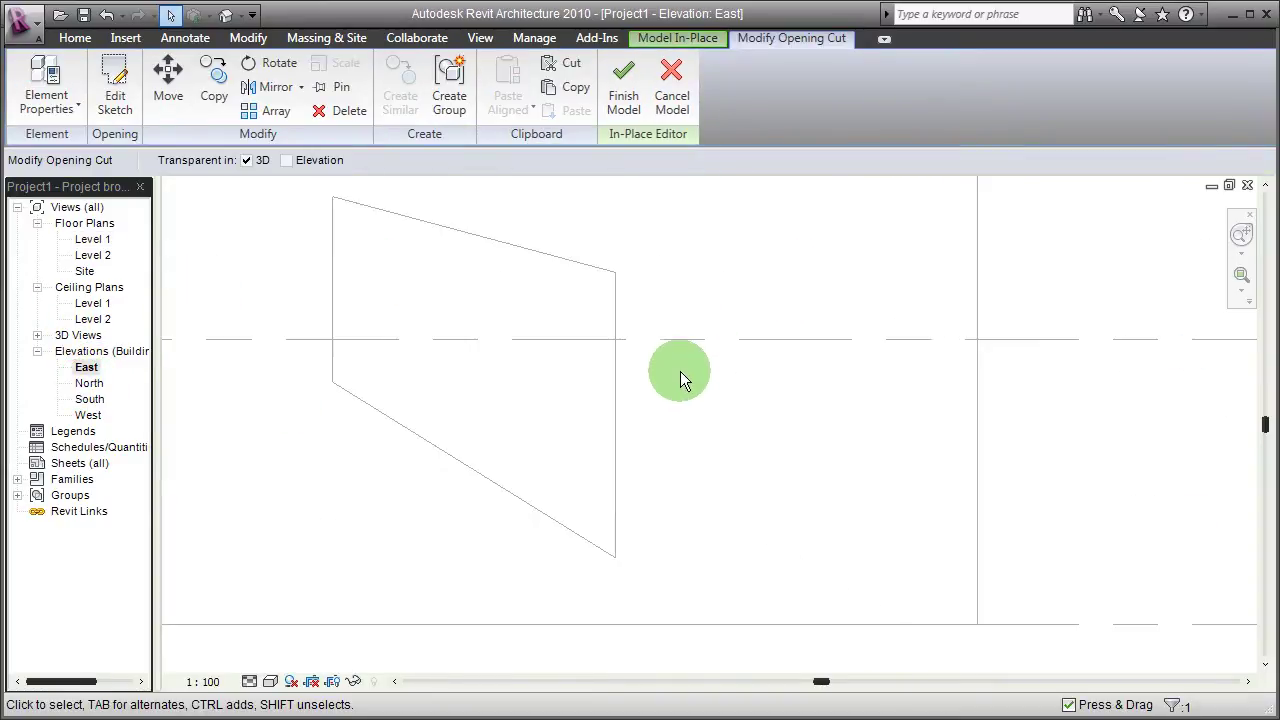
pyautogui.moveTo(629, 343)
pyautogui.mouseDown(button='middle')
pyautogui.moveTo(829, 377)
pyautogui.moveTo(791, 386)
pyautogui.mouseUp(button='middle')
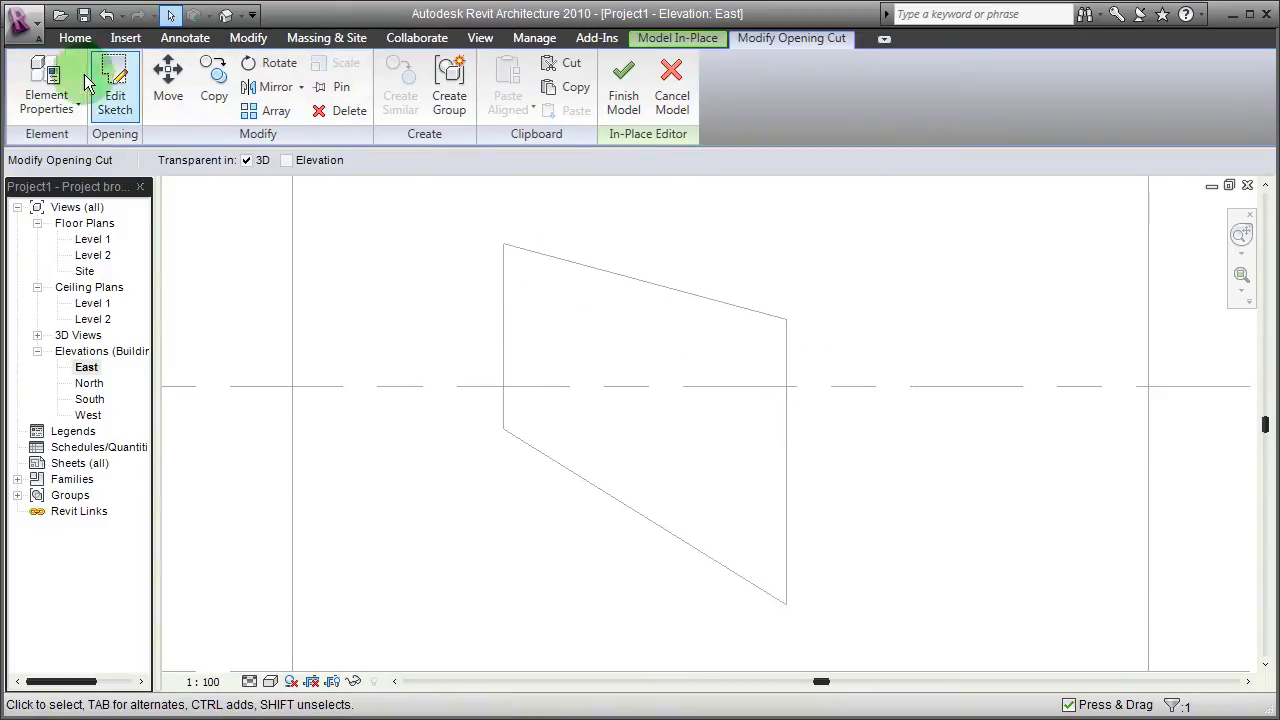
pyautogui.click(636, 181)
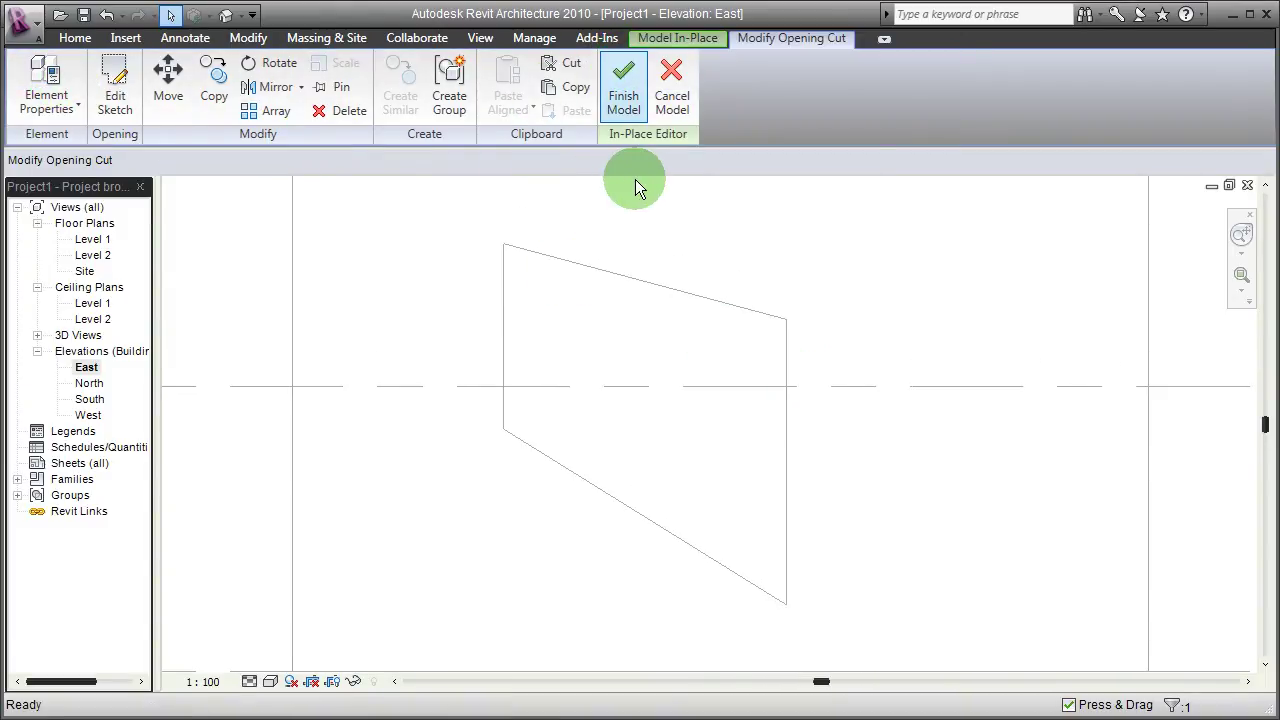
pyautogui.click(641, 281)
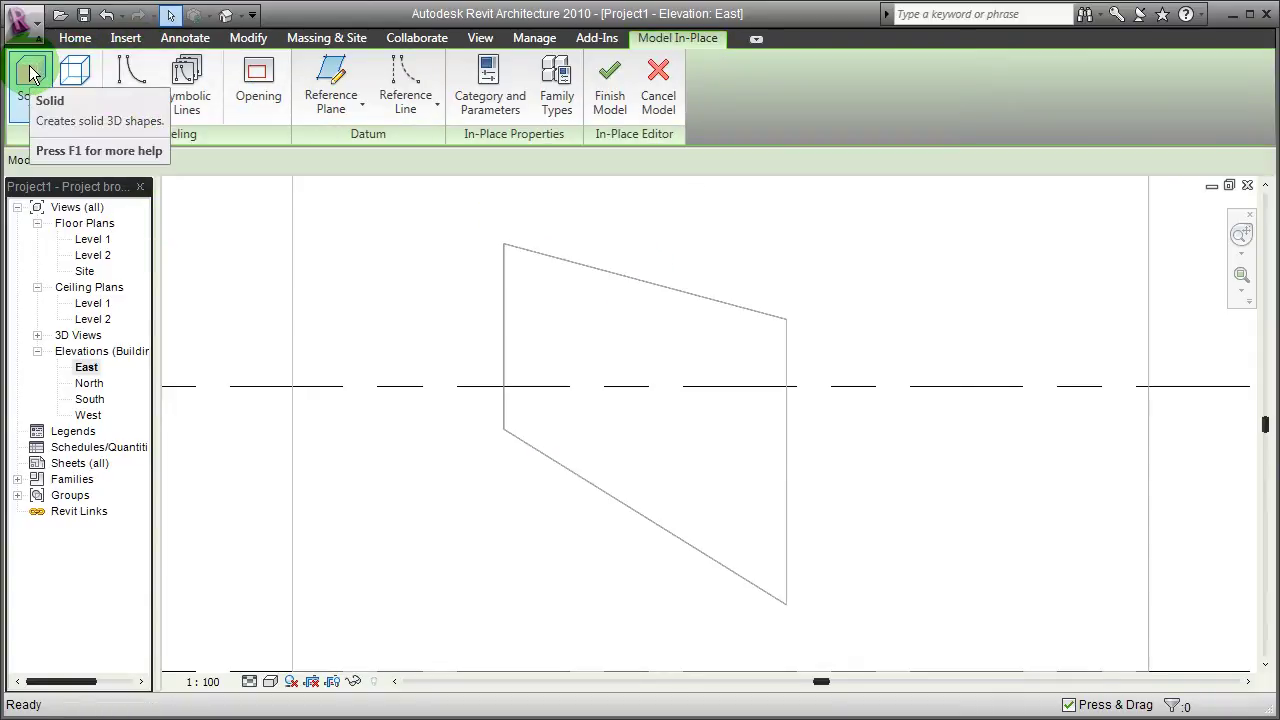
# - Start a solid extrusion using the wall, picked as a plane, as the work plane
pyautogui.click(30, 74)
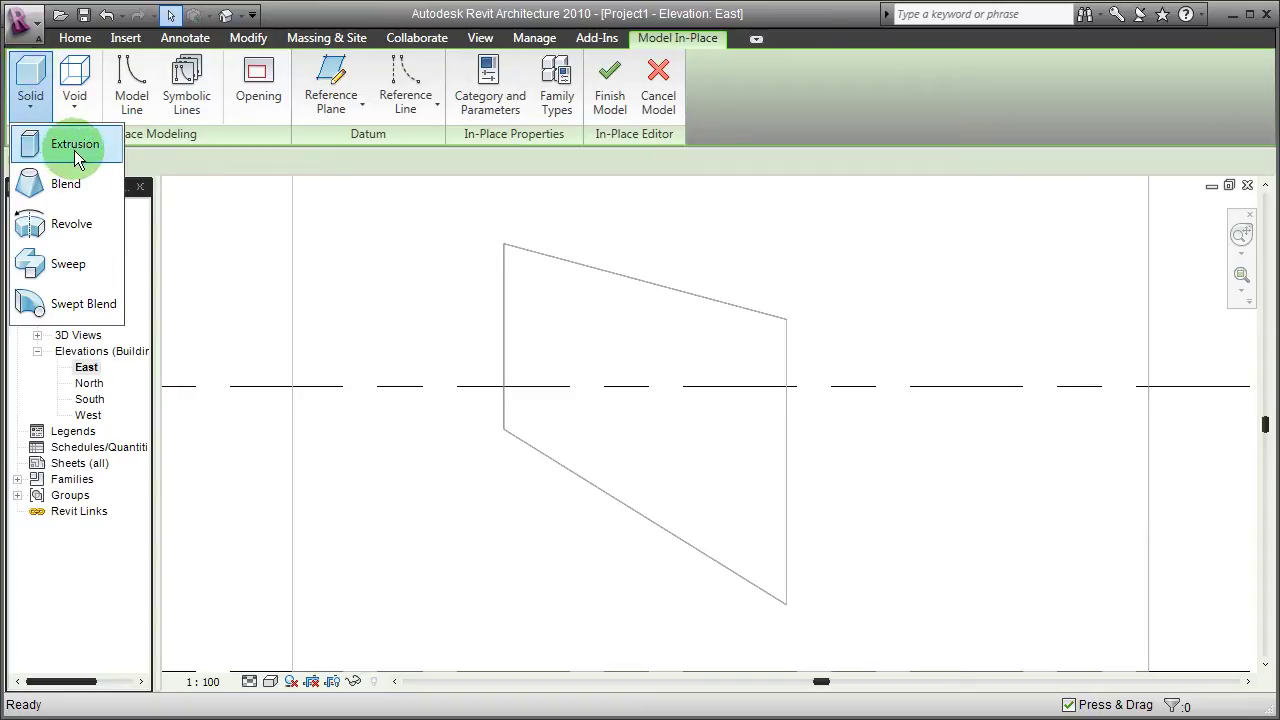
pyautogui.click(75, 152)
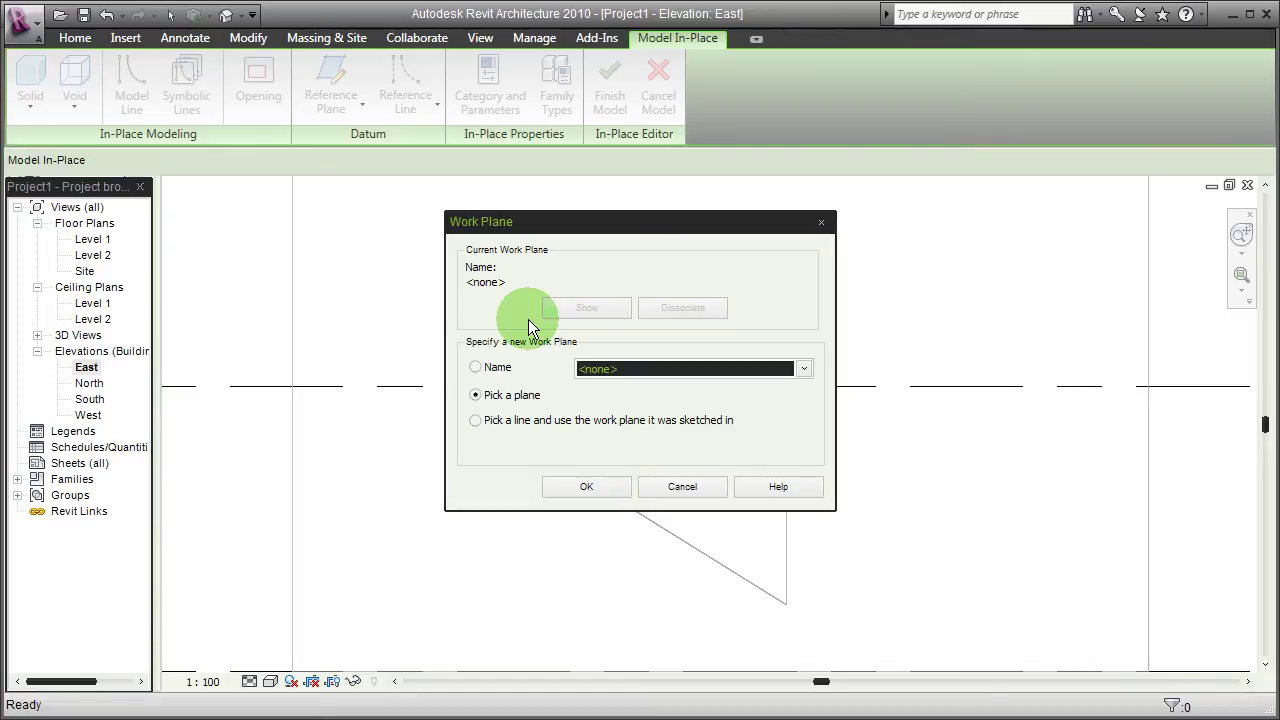
pyautogui.click(585, 488)
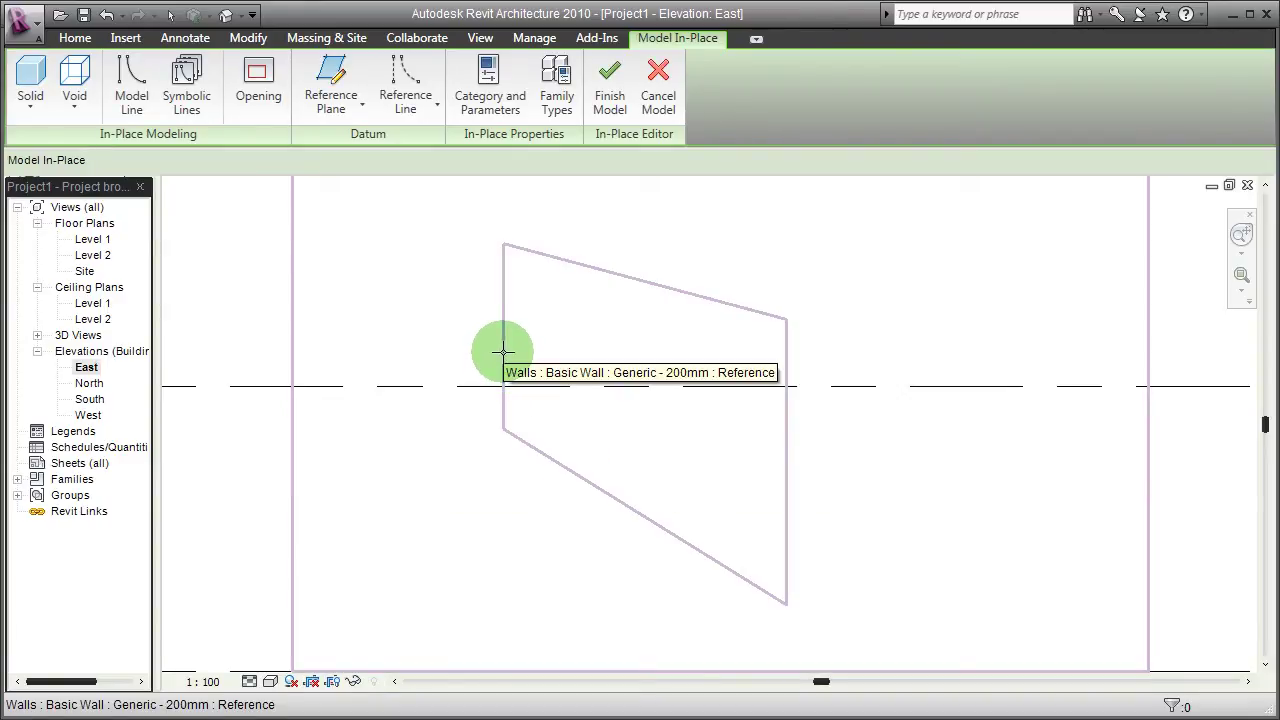
pyautogui.click(503, 350)
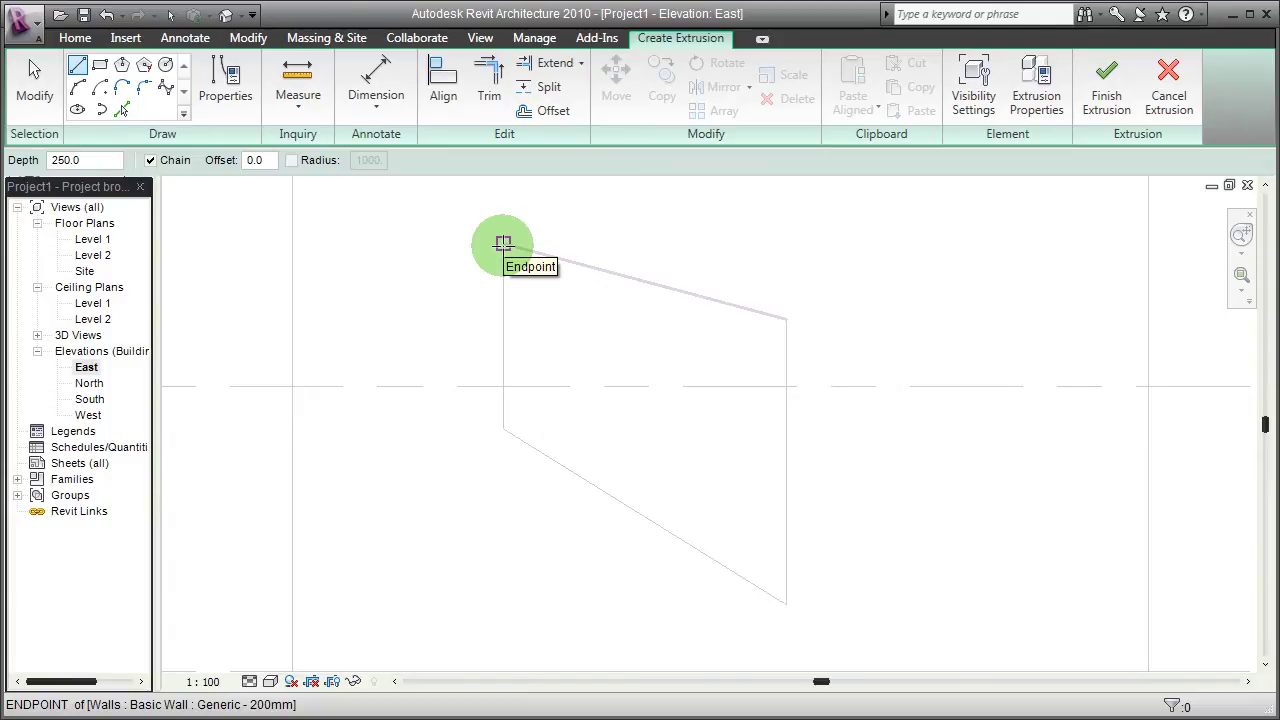
# - Trace the closed four-sided frame outline around the opening
pyautogui.click(503, 244)
pyautogui.click(503, 428)
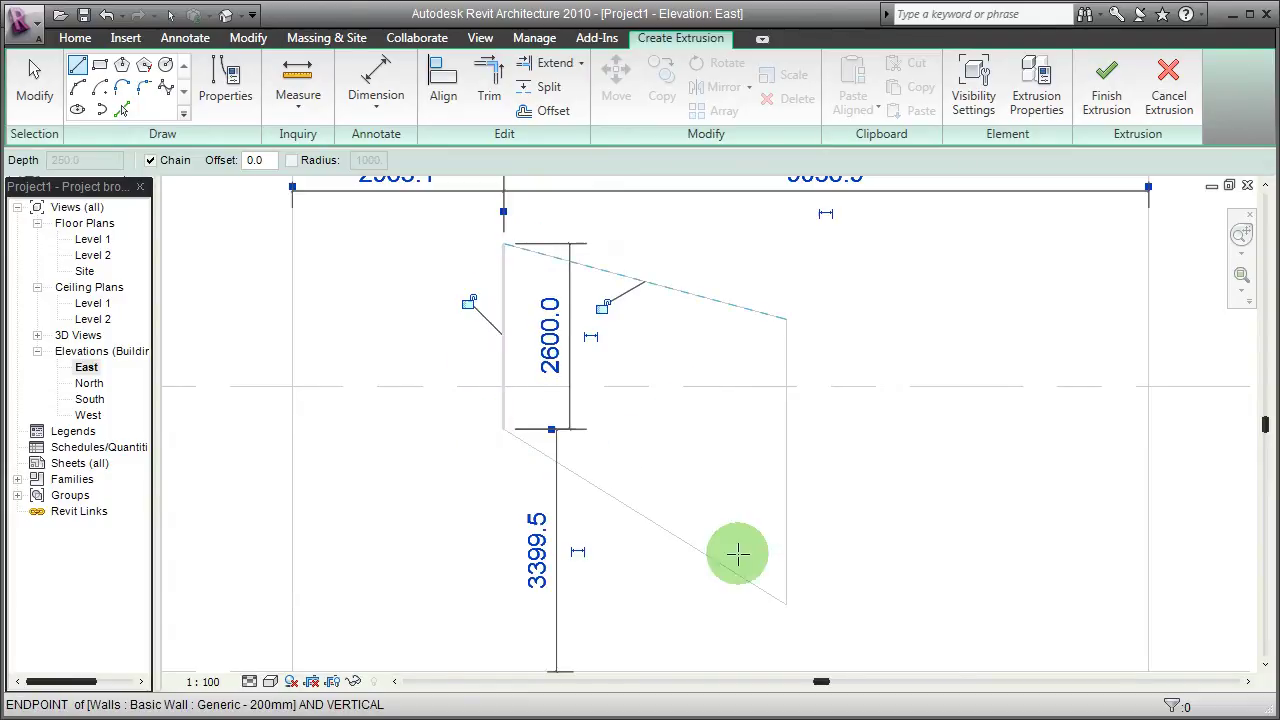
pyautogui.click(787, 604)
pyautogui.click(787, 320)
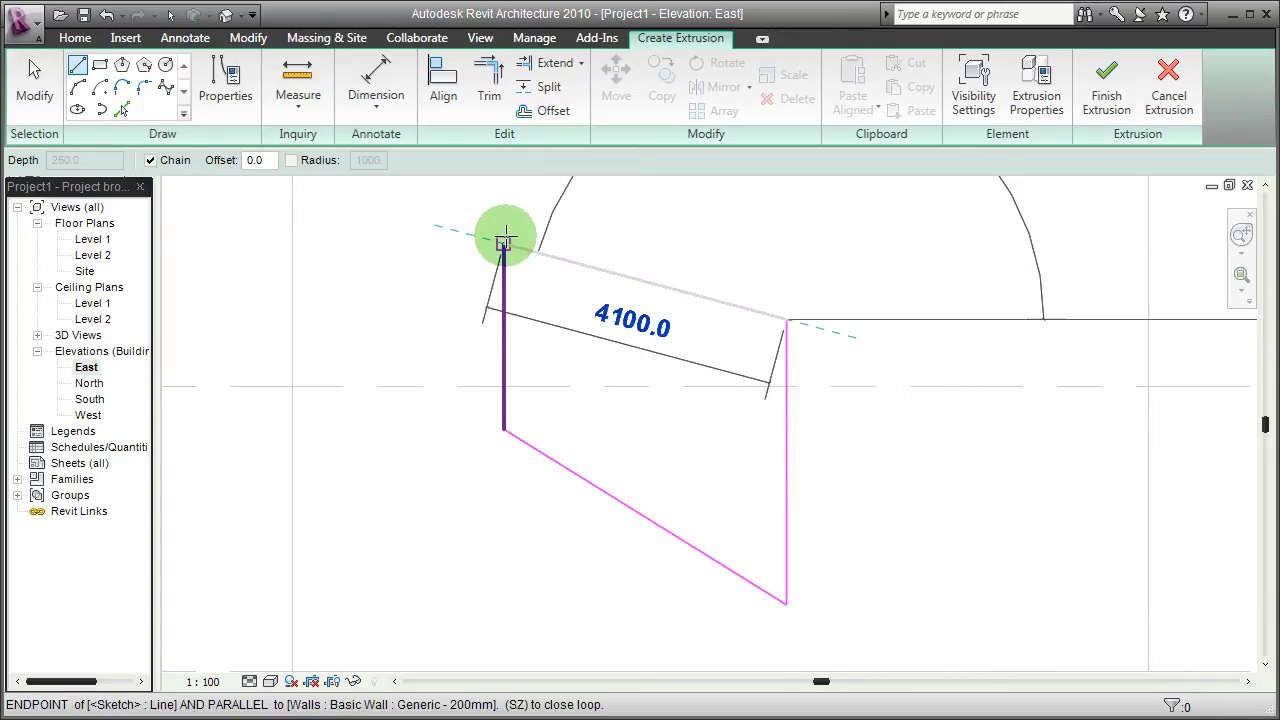
pyautogui.click(503, 244)
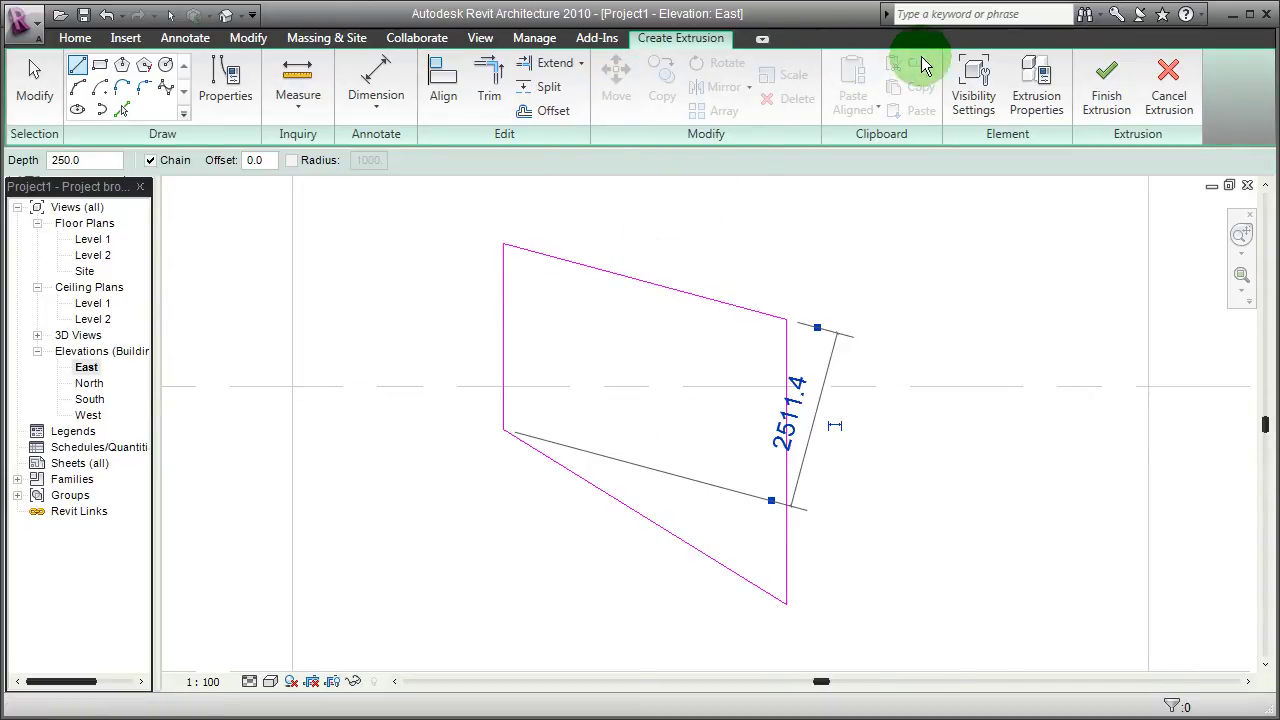
# - Offset the outline chain 50 inward, finish the frame extrusion and view it in 3D
pyautogui.click(552, 112)
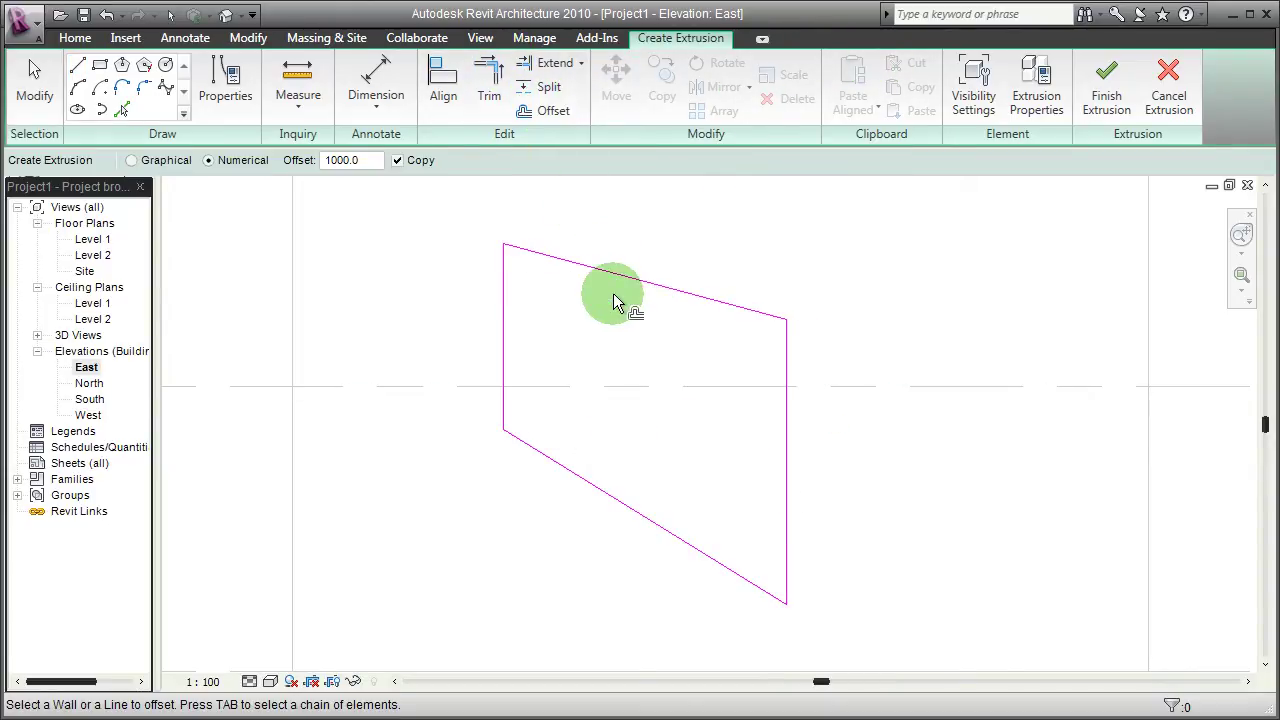
pyautogui.click(352, 160)
pyautogui.write('50')
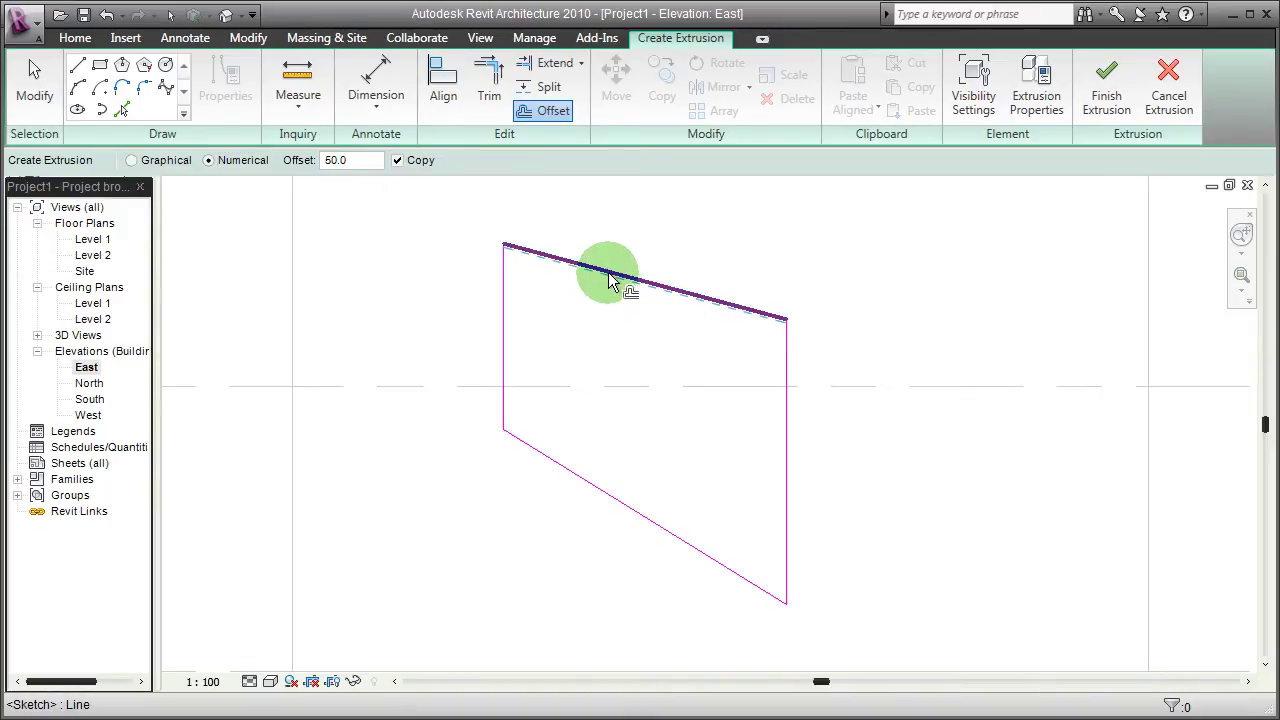
pyautogui.press('Tab')
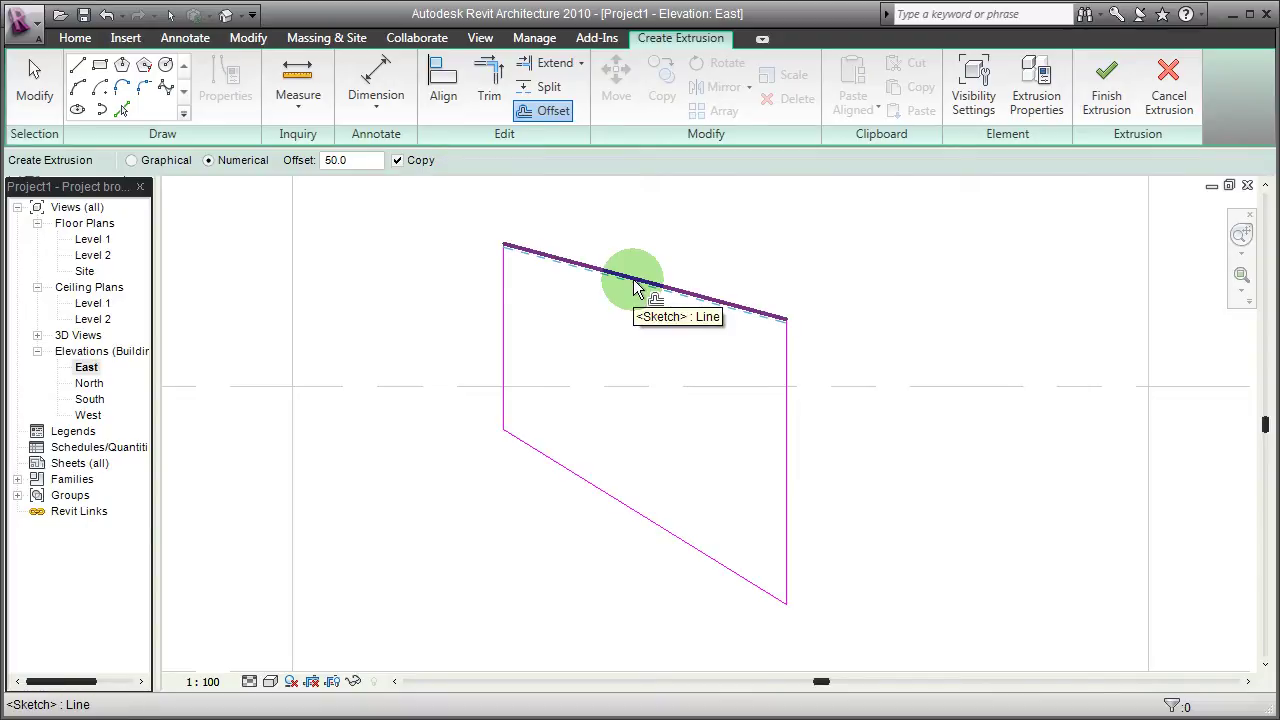
pyautogui.press('Tab')
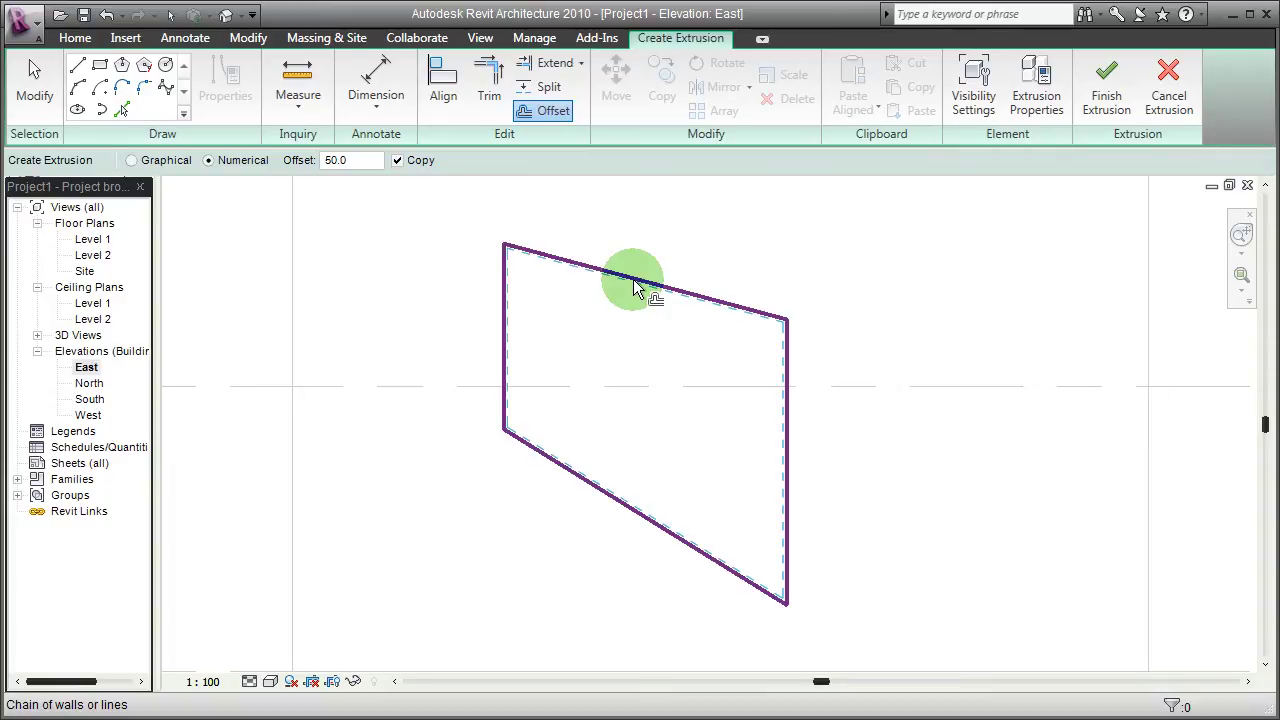
pyautogui.click(634, 287)
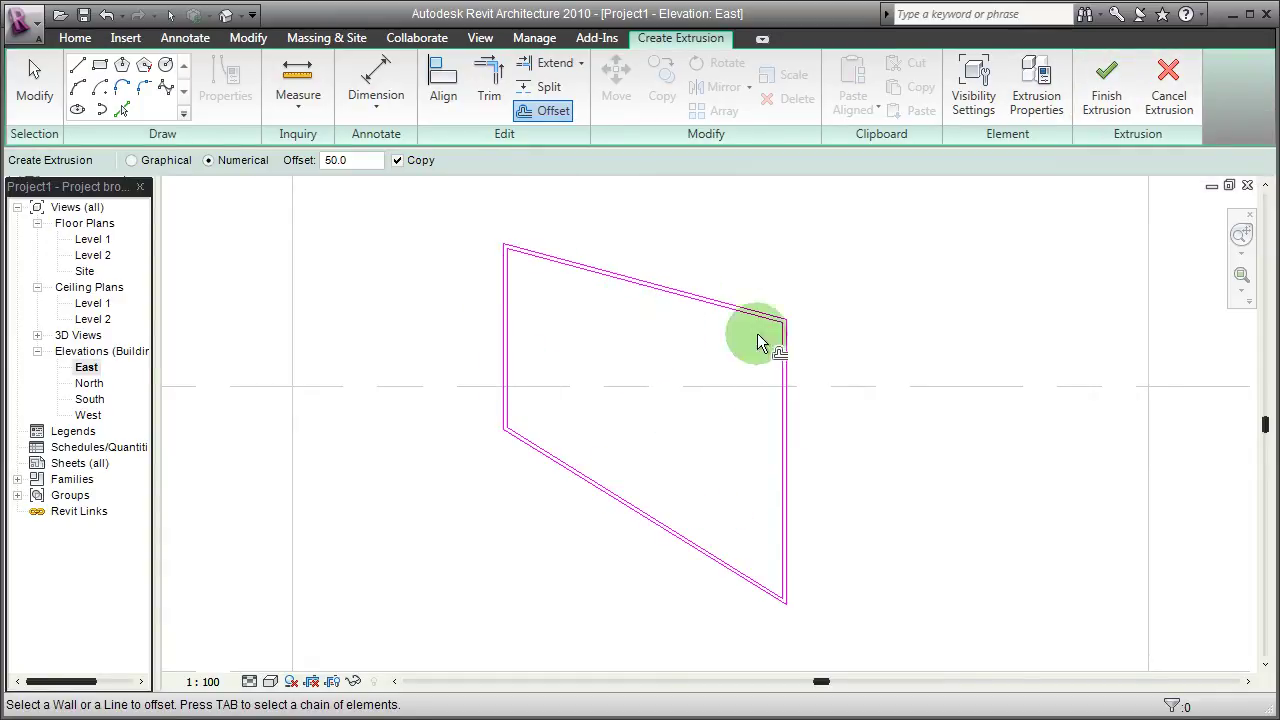
pyautogui.click(1106, 80)
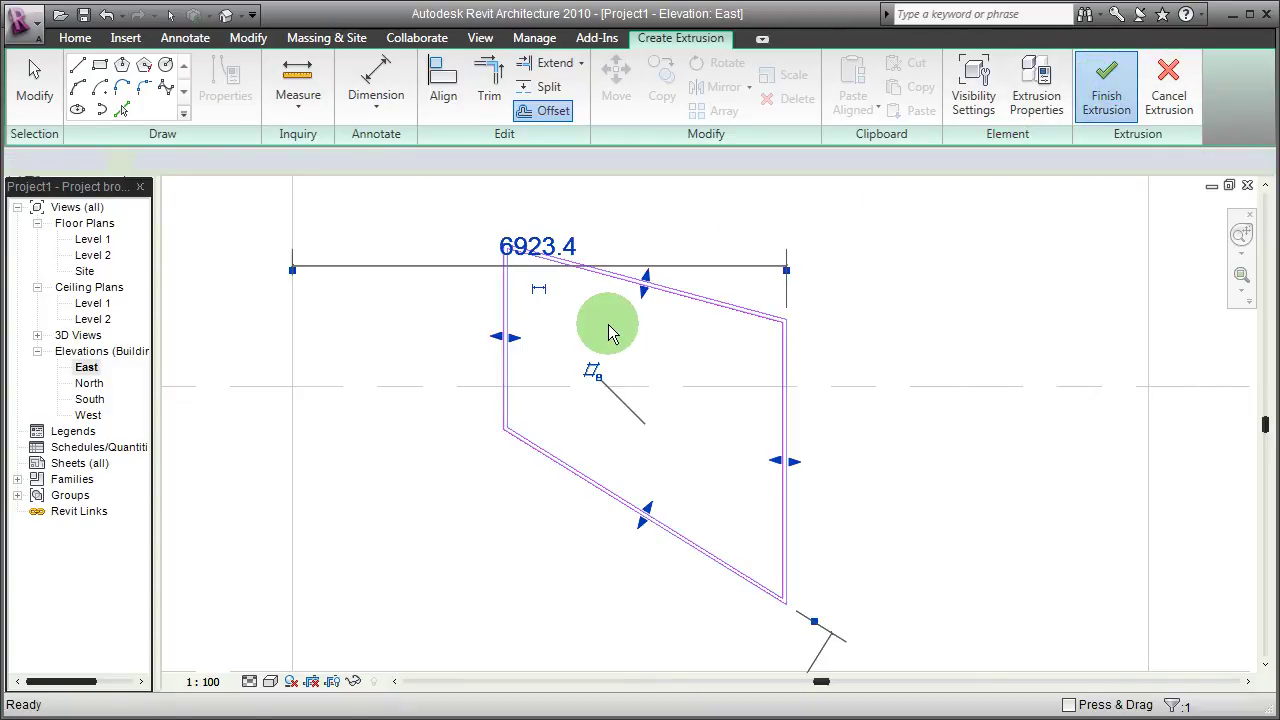
pyautogui.doubleClick(80, 339)
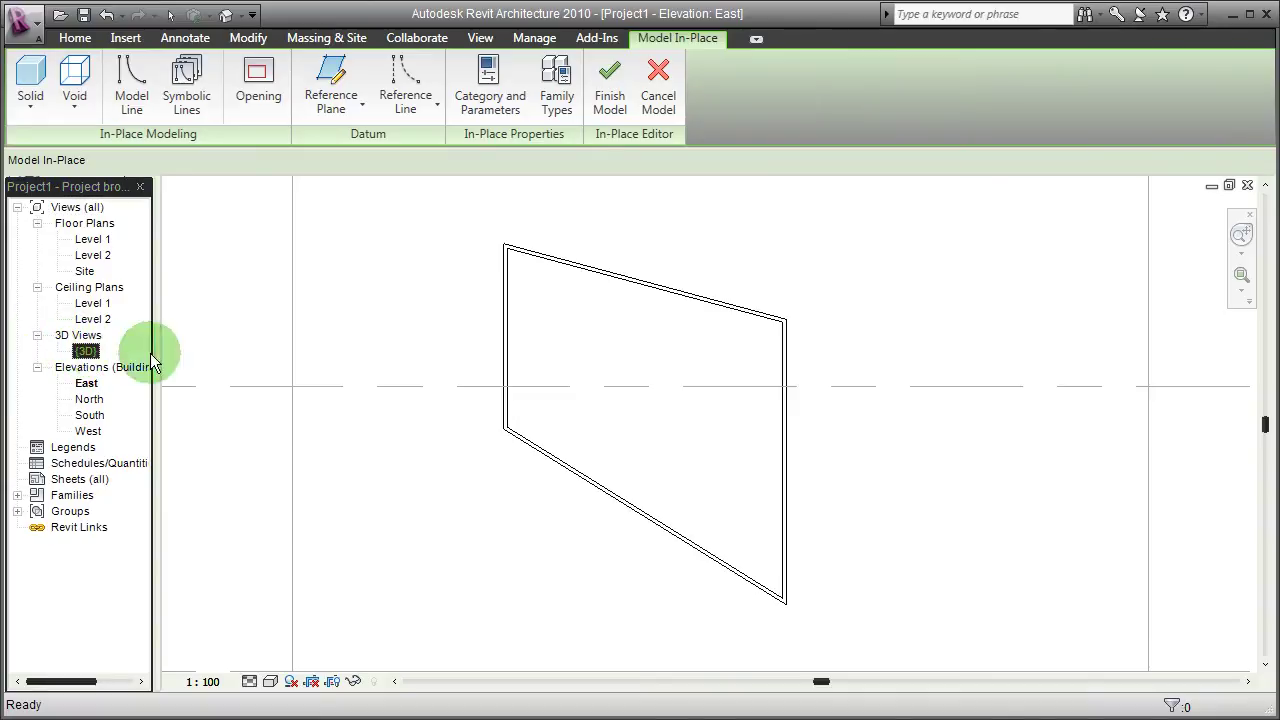
pyautogui.click(502, 372)
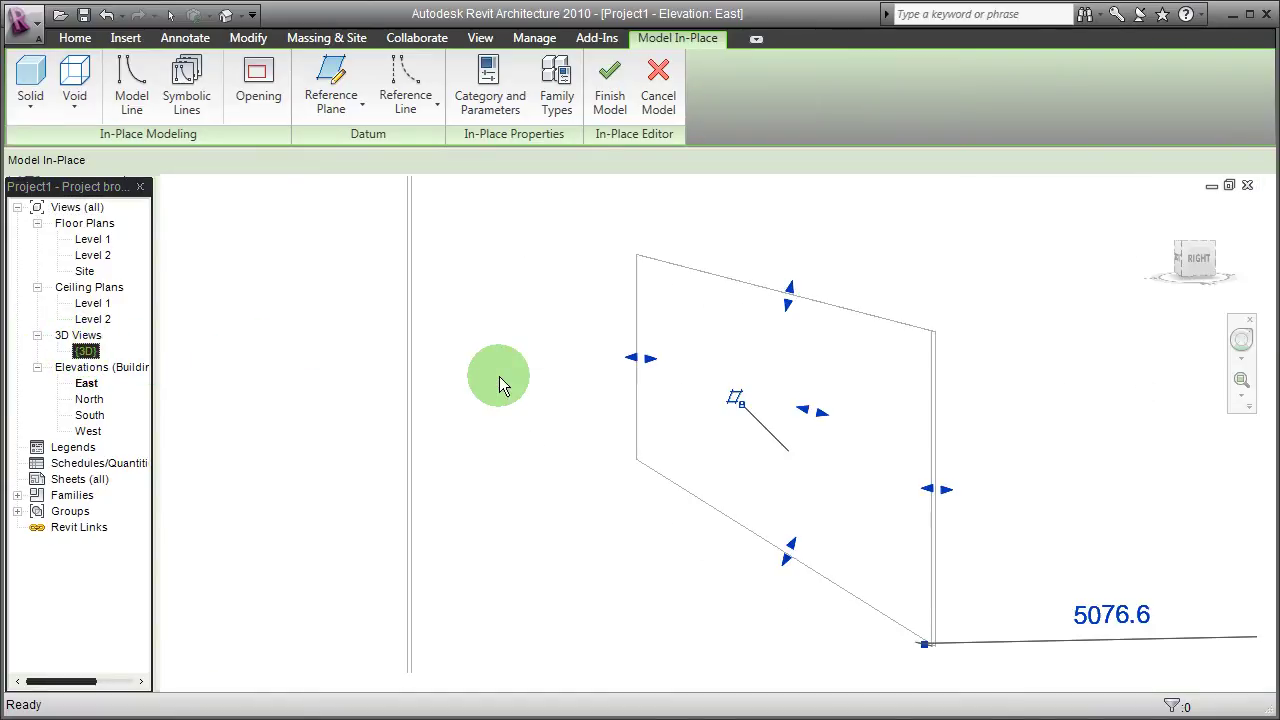
# - Drag the frame extrusion's face handle so its Depth becomes -200.0
pyautogui.click(920, 440)
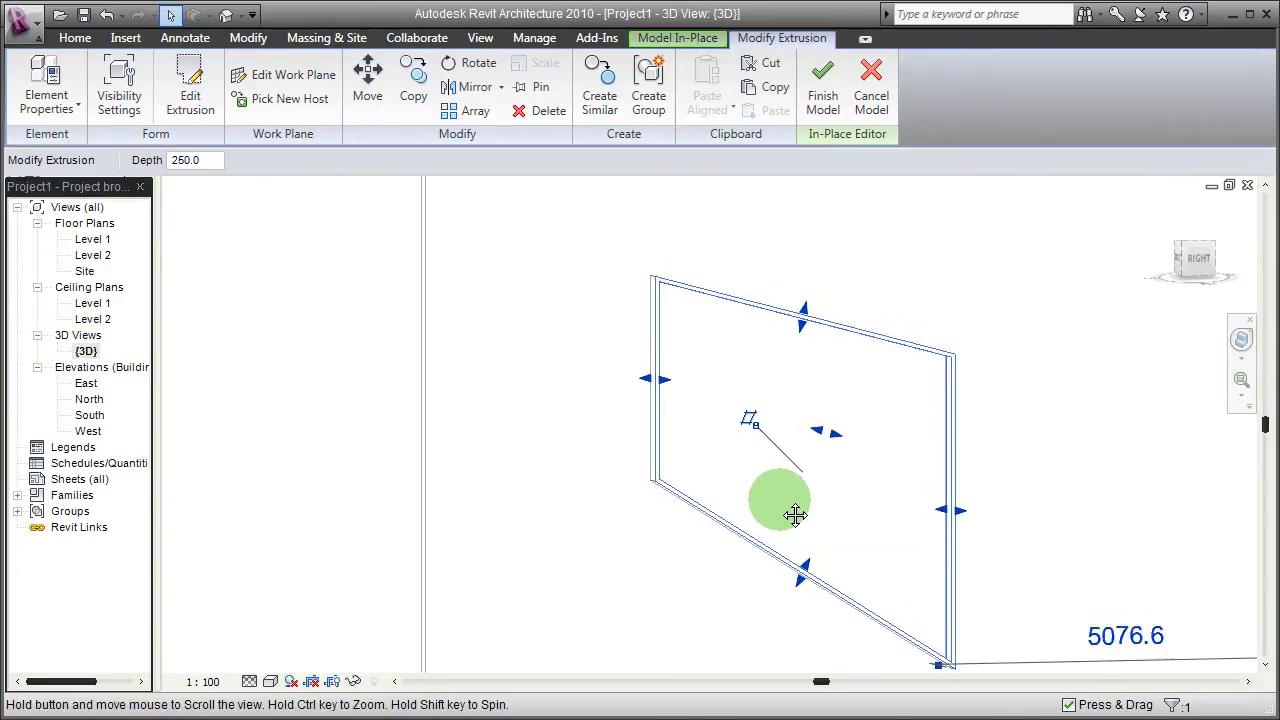
pyautogui.moveTo(794, 515); pyautogui.dragTo(843, 570, button='middle')
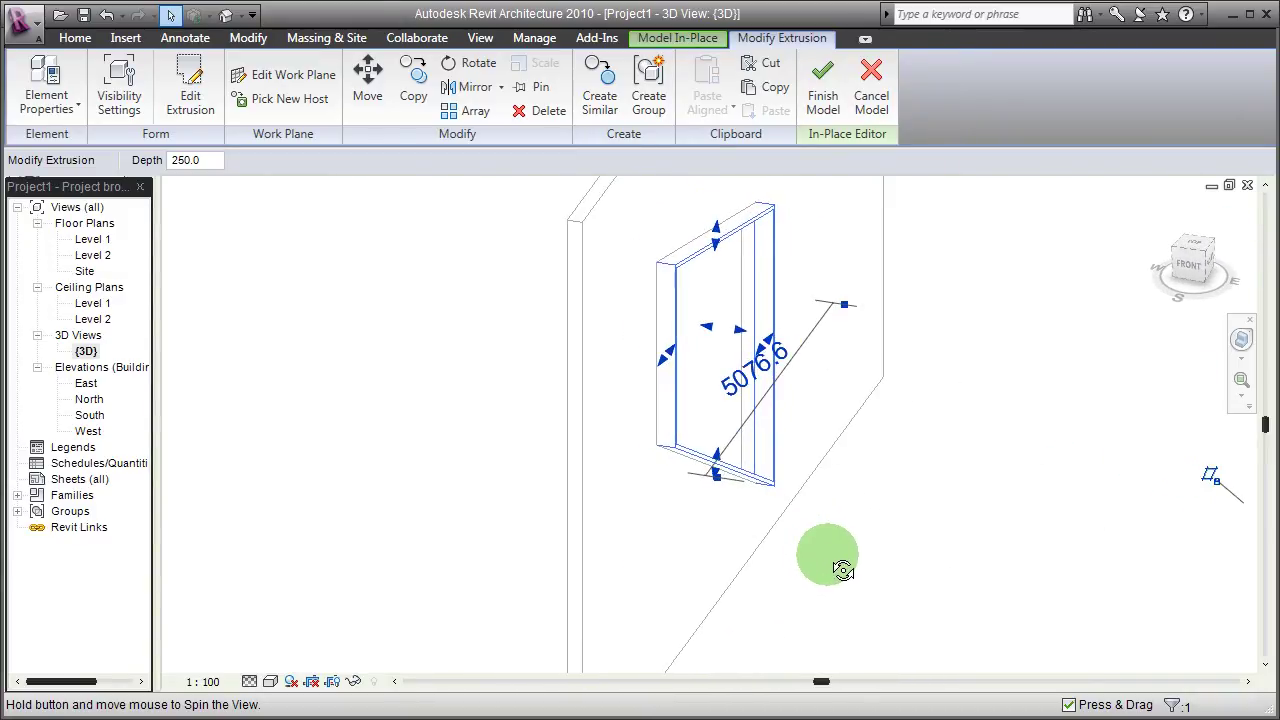
pyautogui.keyDown('shift'); pyautogui.moveTo(834, 511); pyautogui.dragTo(834, 641, button='middle'); pyautogui.keyUp('shift')
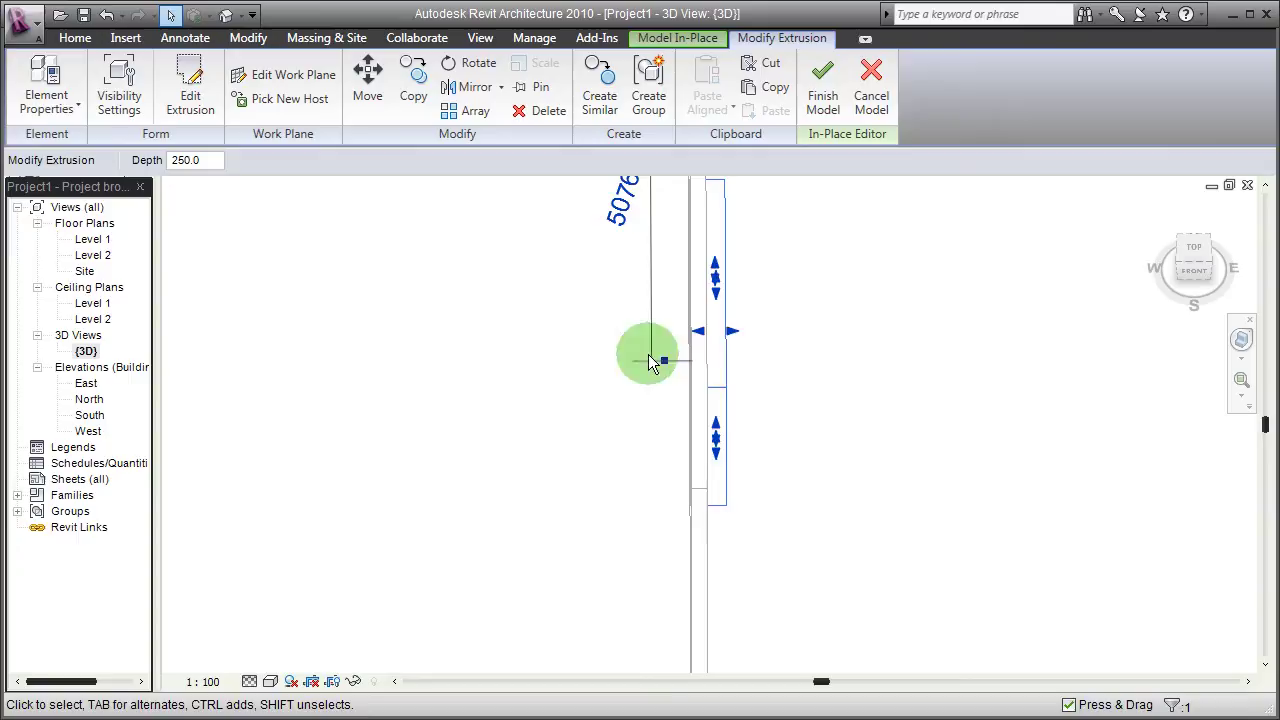
pyautogui.moveTo(732, 336); pyautogui.dragTo(750, 390)
pyautogui.moveTo(797, 403)
pyautogui.keyDown('shift'); pyautogui.mouseDown(button='middle')
pyautogui.moveTo(743, 434)
pyautogui.moveTo(663, 343)
pyautogui.moveTo(740, 271)
pyautogui.moveTo(881, 258)
pyautogui.moveTo(974, 220)
pyautogui.moveTo(880, 309)
pyautogui.moveTo(686, 274)
pyautogui.moveTo(692, 386)
pyautogui.moveTo(737, 429)
pyautogui.moveTo(714, 455)
pyautogui.moveTo(749, 386)
pyautogui.moveTo(737, 377)
pyautogui.moveTo(834, 374)
pyautogui.moveTo(831, 354)
pyautogui.moveTo(745, 318)
pyautogui.moveTo(777, 391)
pyautogui.mouseUp(button='middle'); pyautogui.keyUp('shift')
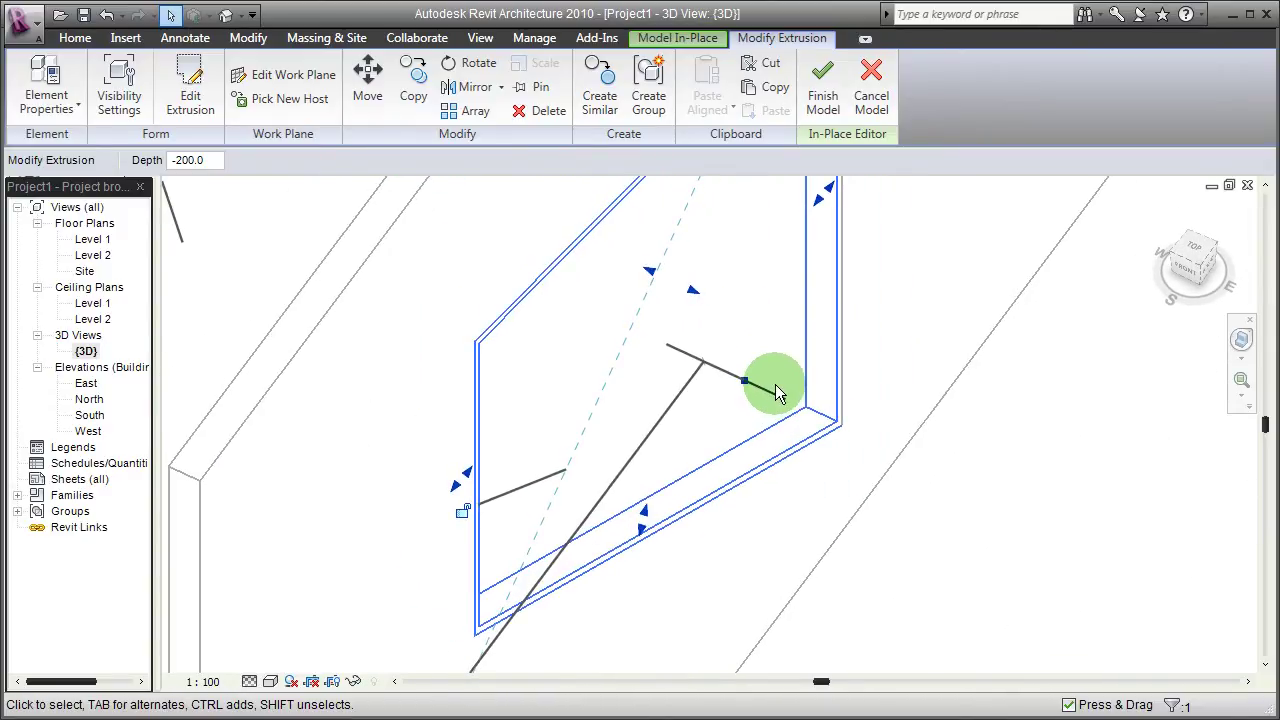
# - In the East elevation, finish the in-place model and reopen the window for editing
pyautogui.doubleClick(80, 383)
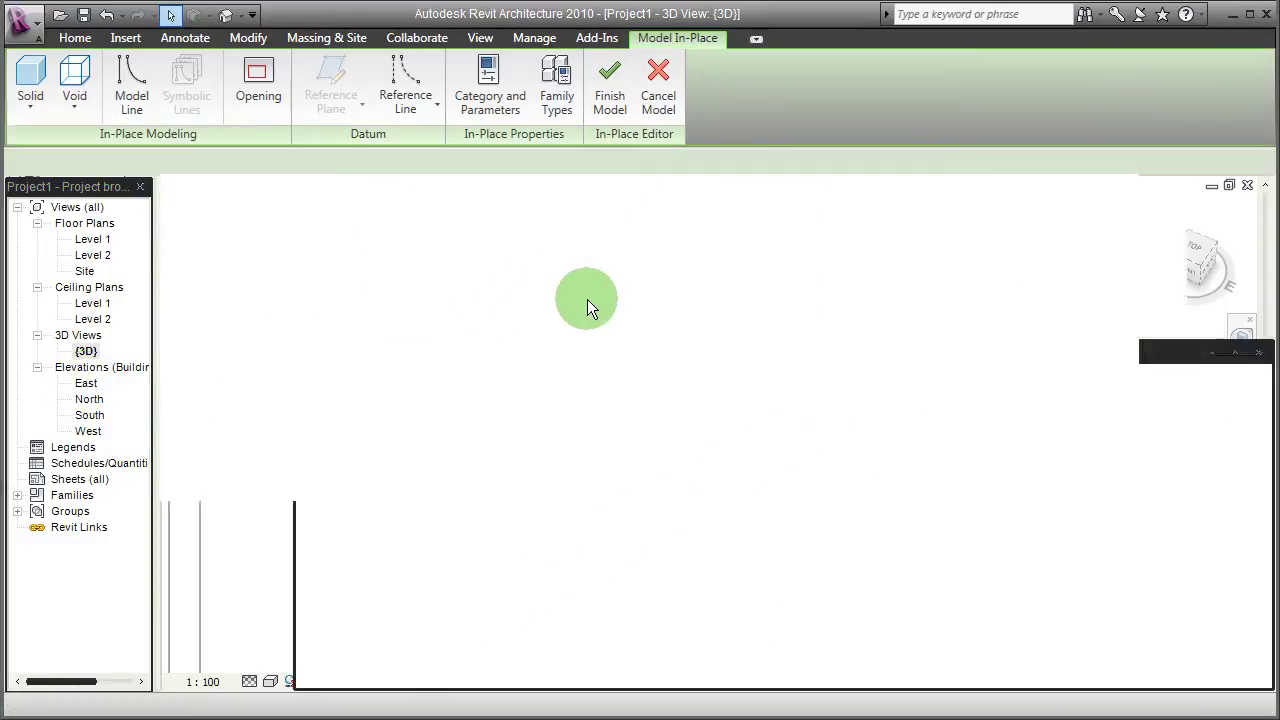
pyautogui.click(670, 255)
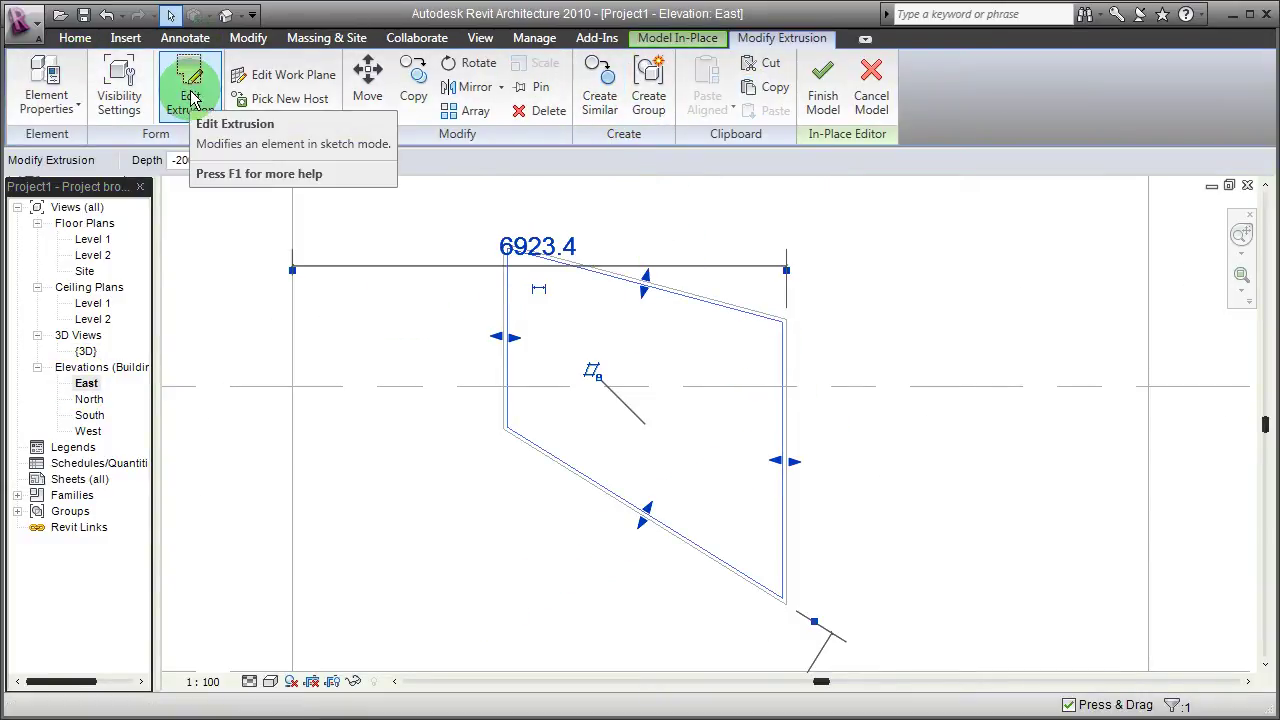
pyautogui.click(822, 88)
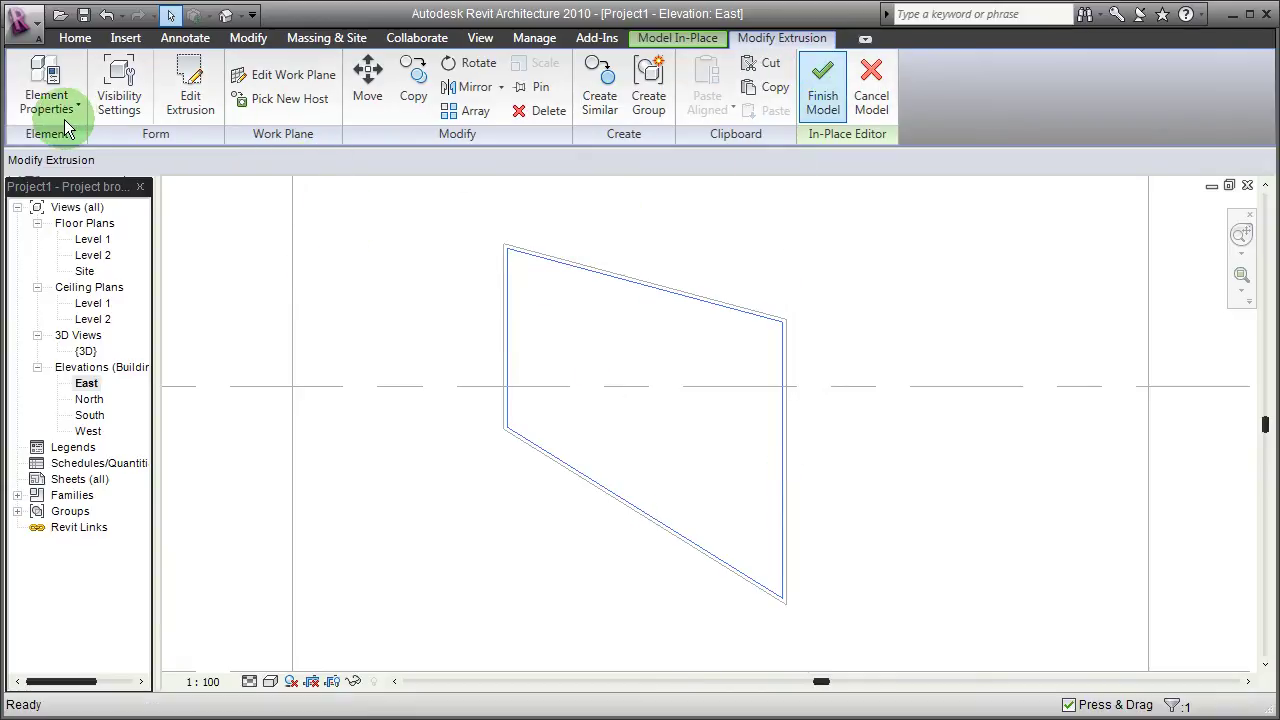
pyautogui.click(650, 290)
pyautogui.click(120, 87)
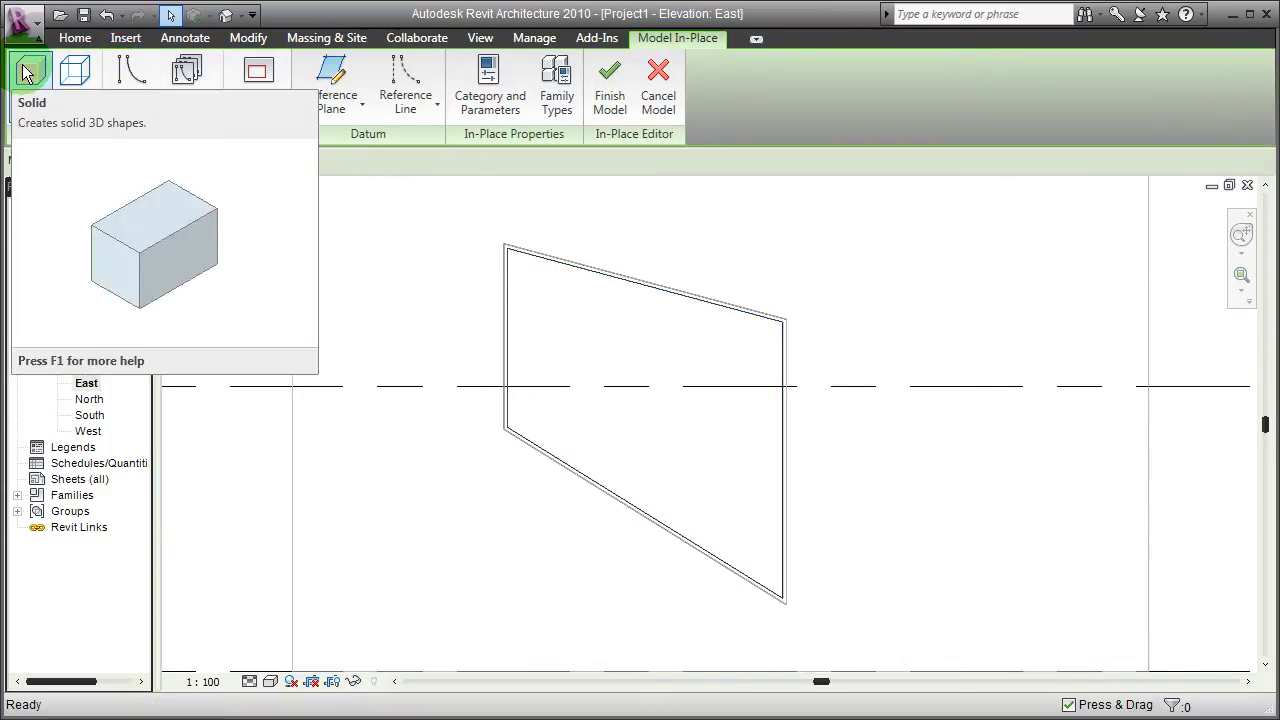
# - Start a second solid extrusion with the frame's plane as the work plane
pyautogui.click(26, 72)
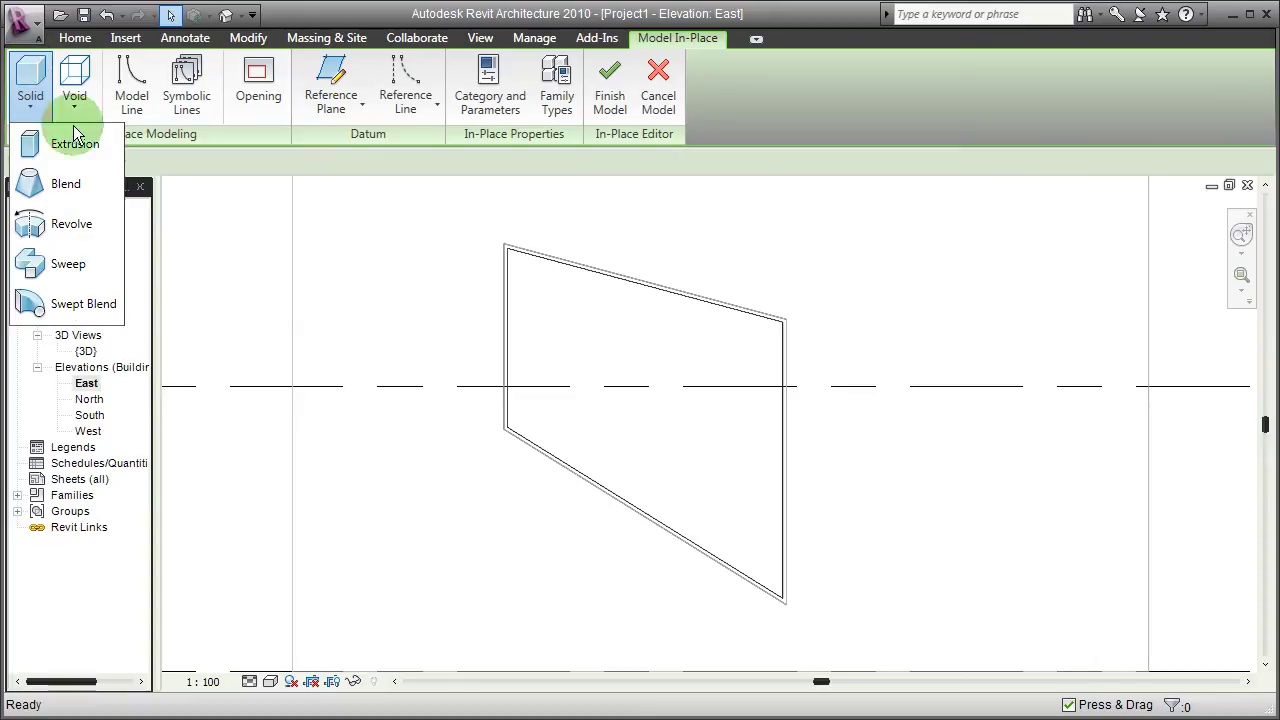
pyautogui.click(82, 146)
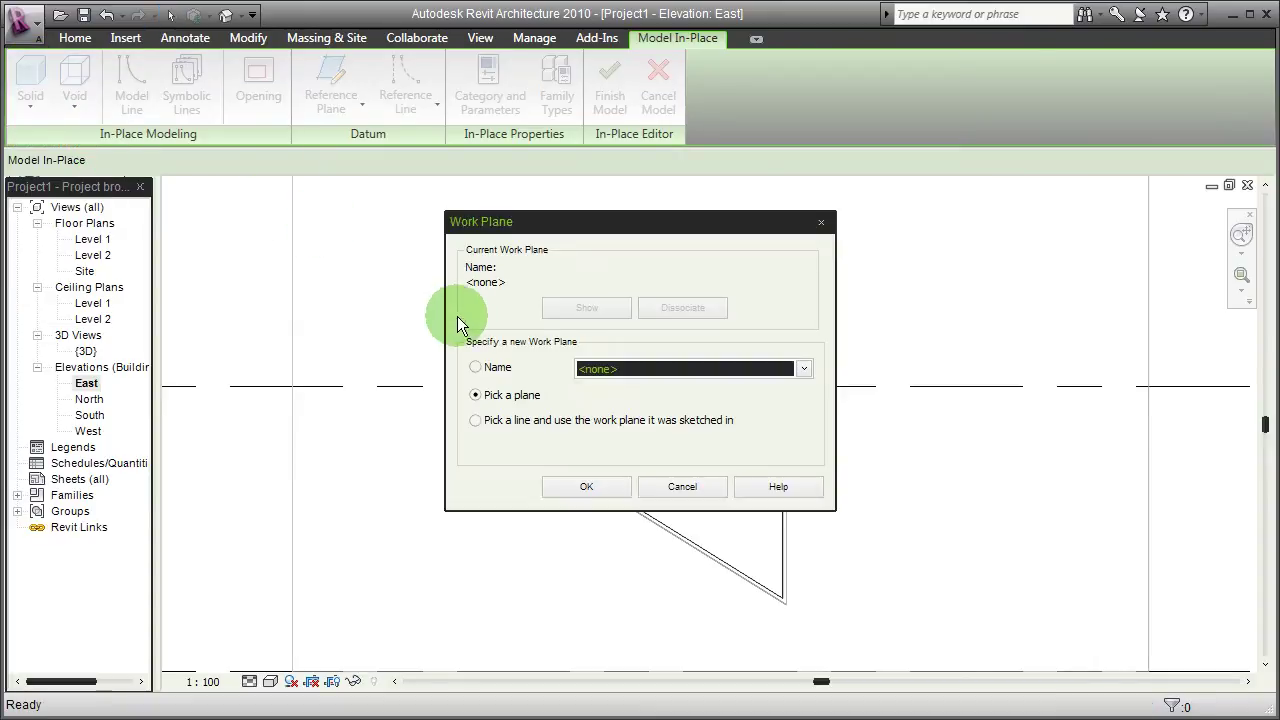
pyautogui.click(578, 486)
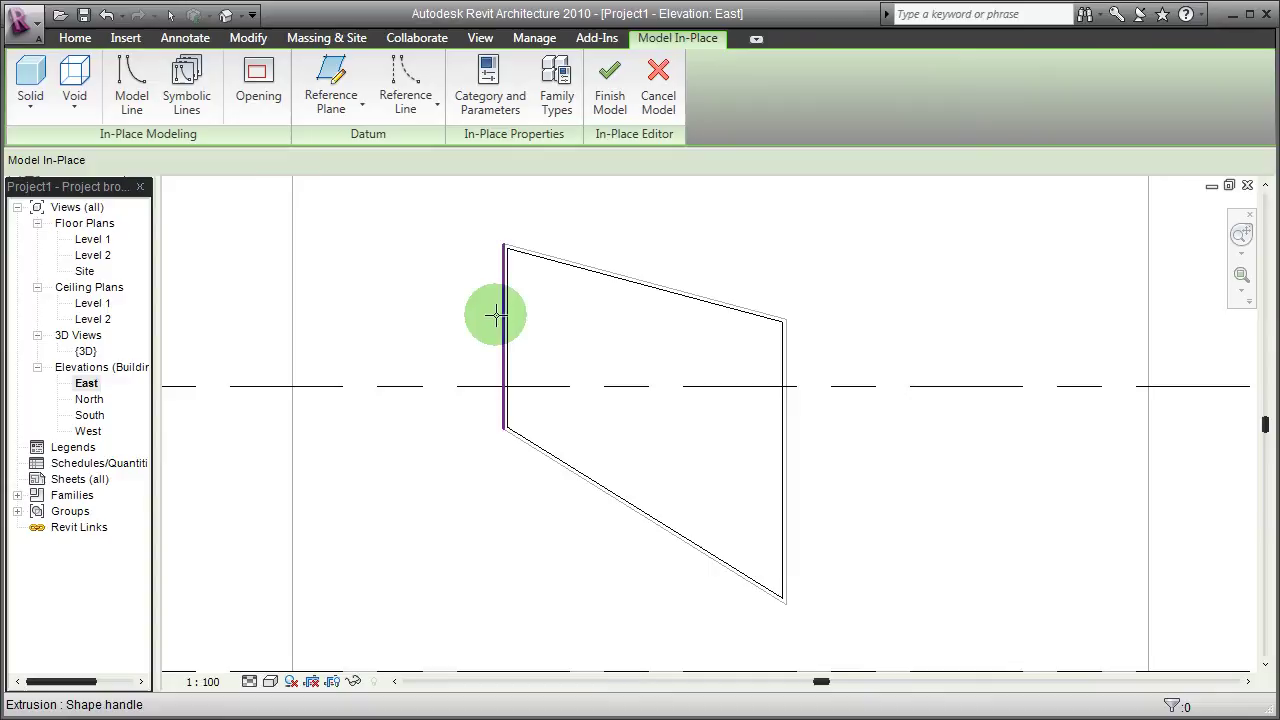
pyautogui.click(504, 253)
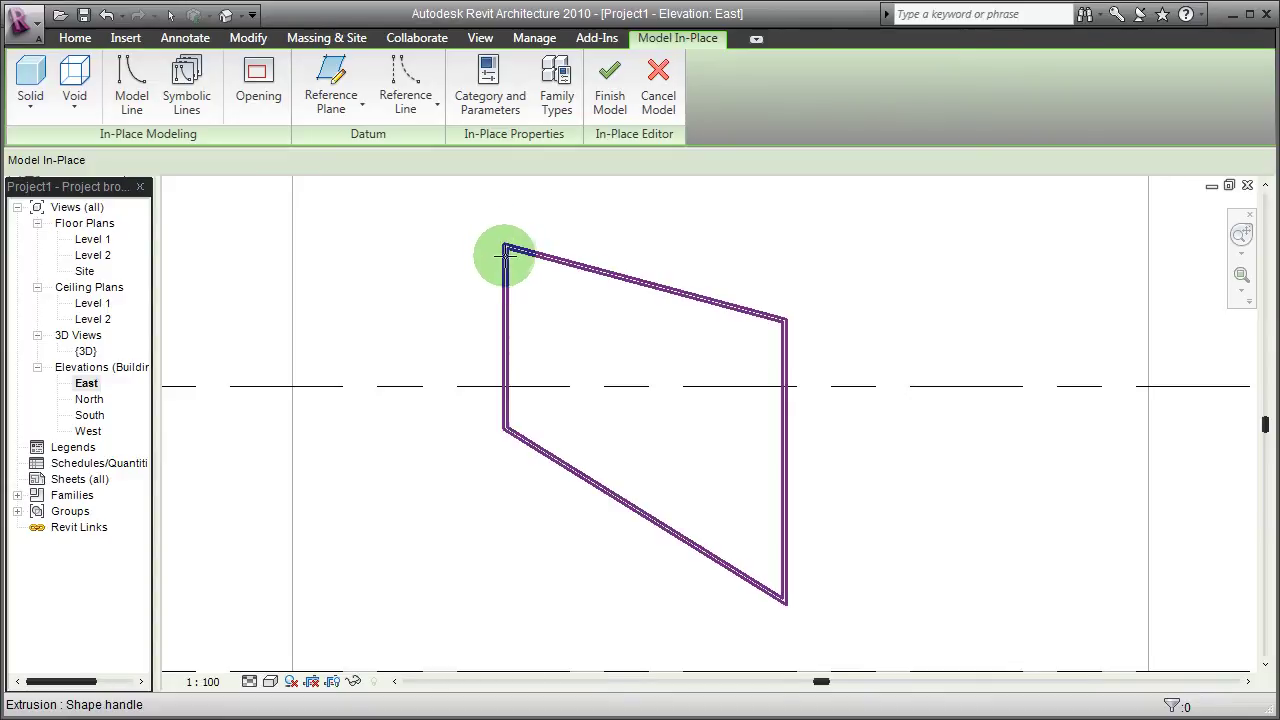
pyautogui.doubleClick(729, 318)
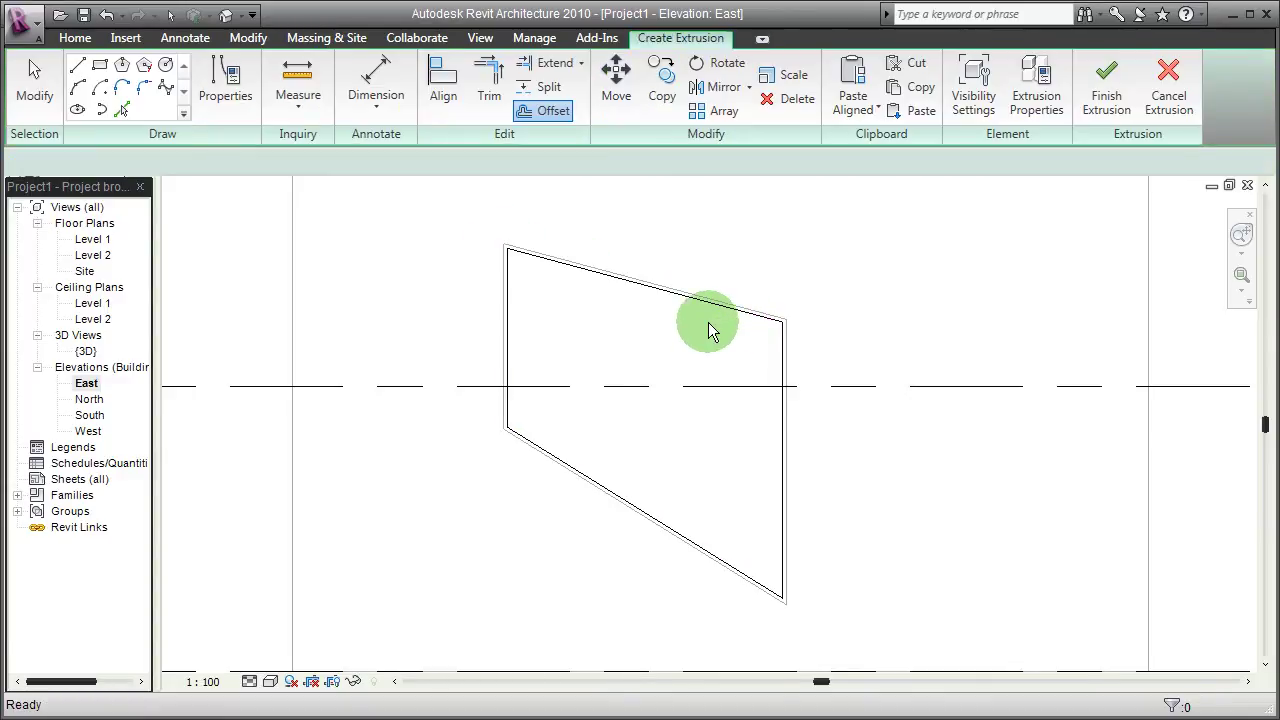
pyautogui.scroll(2, 700, 325)
# - Sketch the slanted four-sided outline with lines and finish the extrusion
pyautogui.click(77, 65)
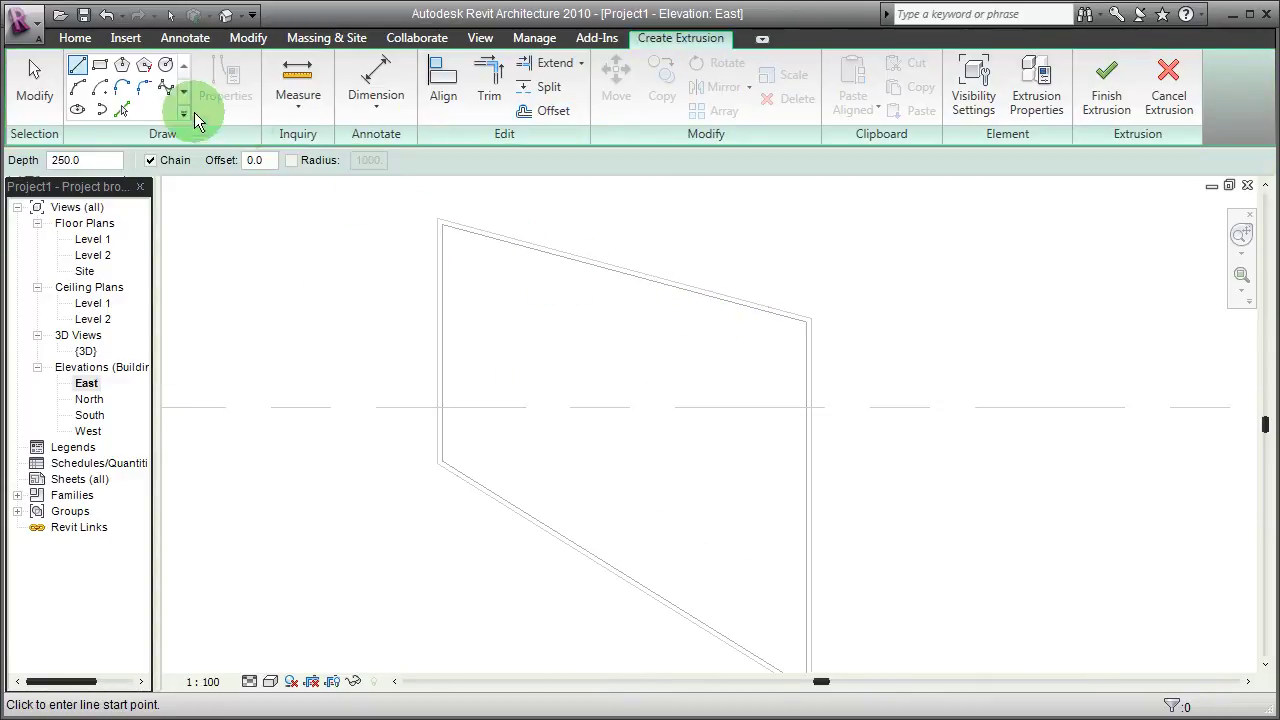
pyautogui.click(442, 224)
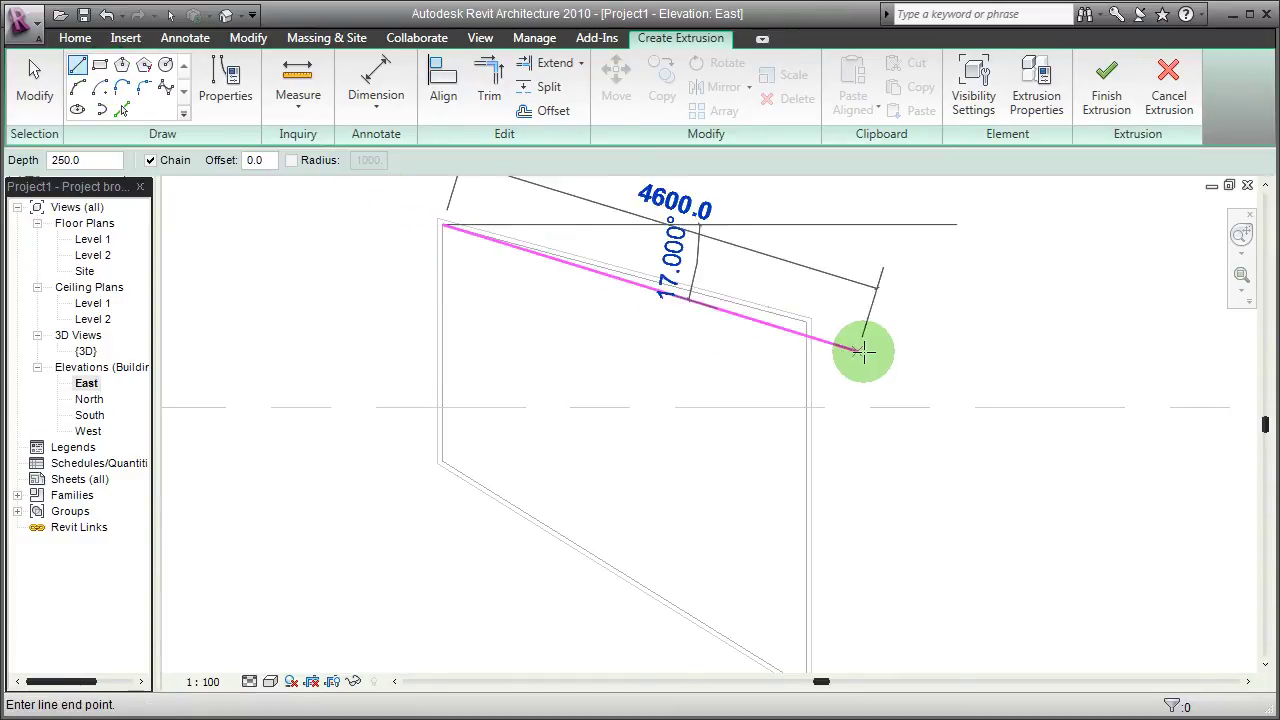
pyautogui.click(808, 319)
pyautogui.scroll(-3, 812, 645)
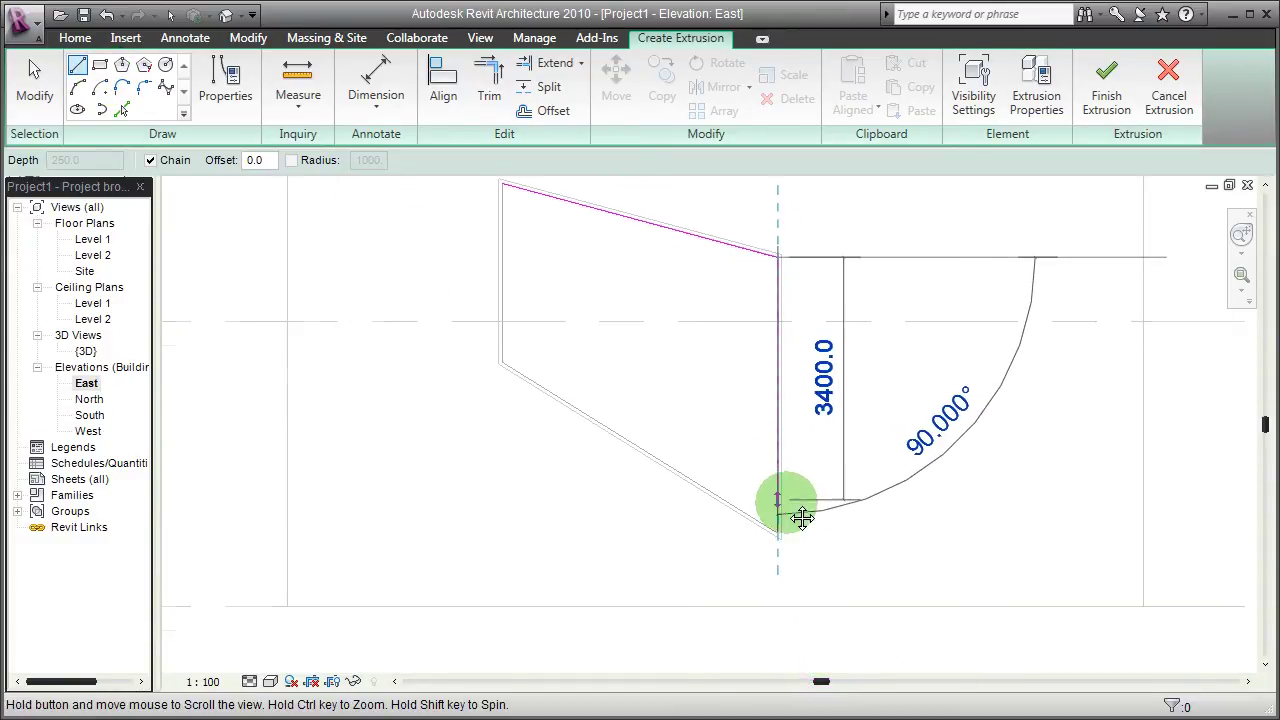
pyautogui.scroll(2, 777, 517)
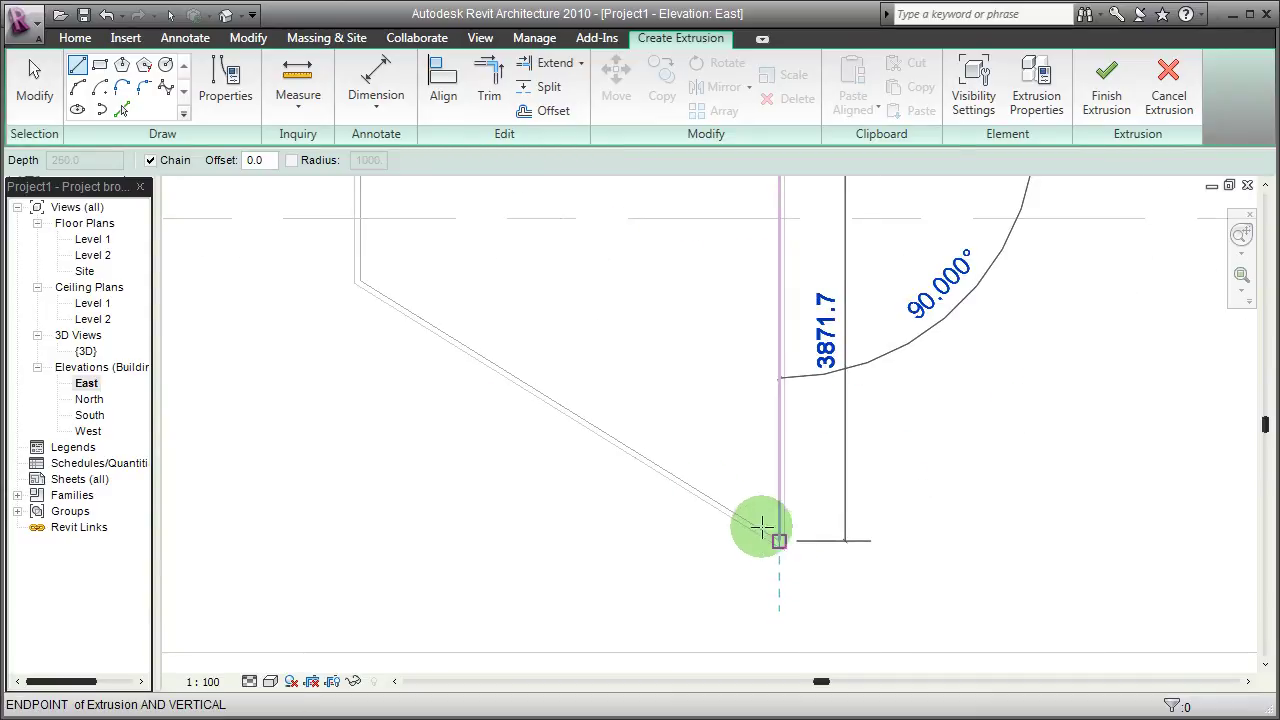
pyautogui.click(762, 527)
pyautogui.click(357, 276)
pyautogui.moveTo(455, 317)
pyautogui.mouseDown(button='middle')
pyautogui.moveTo(462, 352)
pyautogui.moveTo(423, 409)
pyautogui.moveTo(412, 468)
pyautogui.mouseUp(button='middle')
pyautogui.click(349, 229)
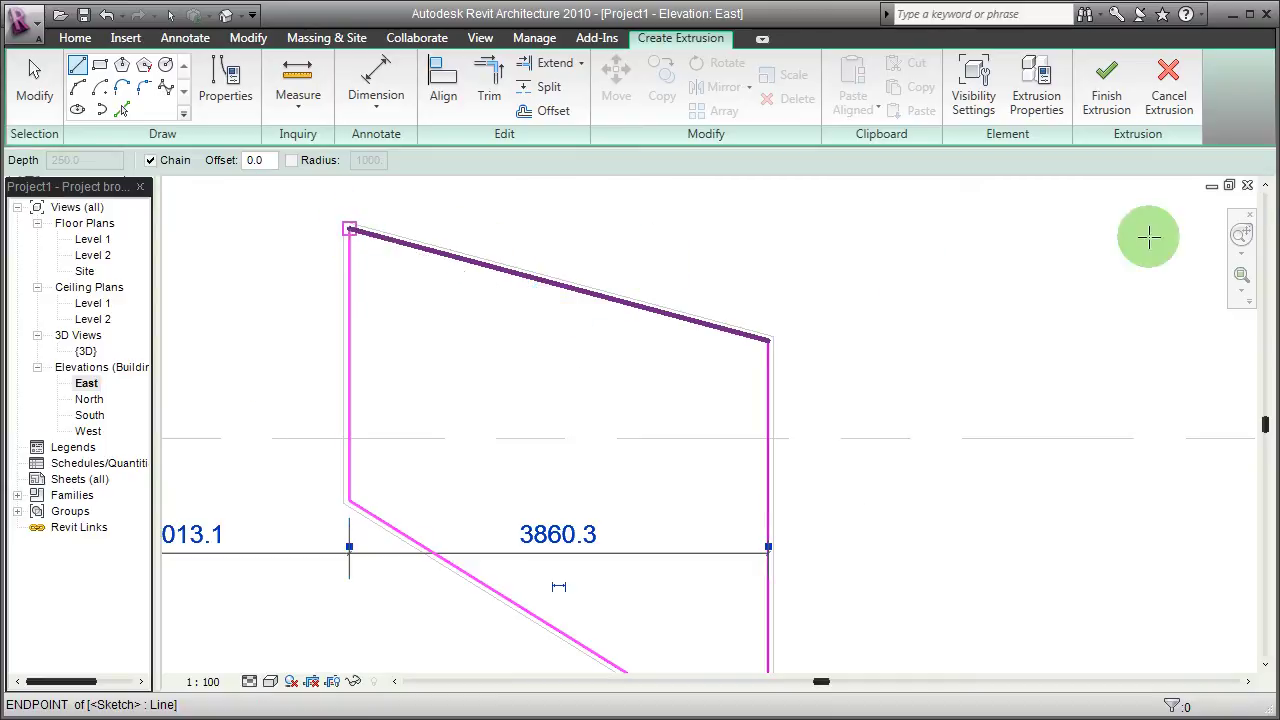
pyautogui.click(1106, 88)
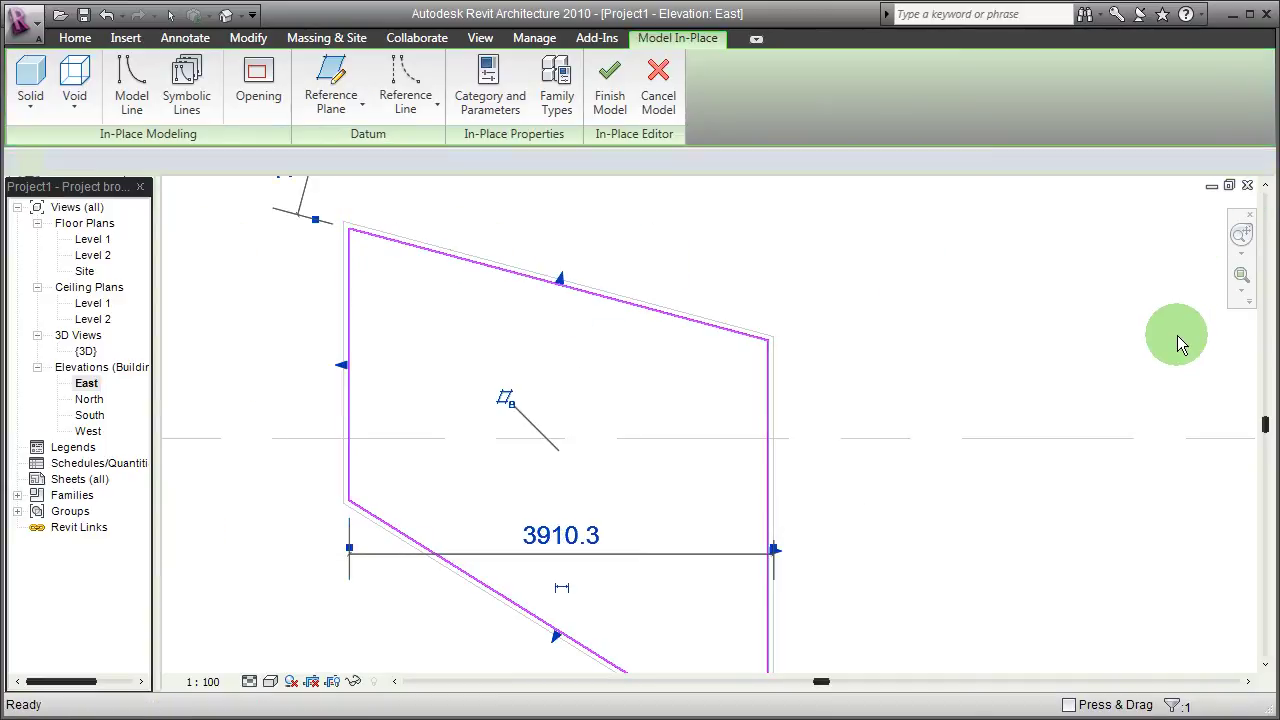
pyautogui.click(456, 395)
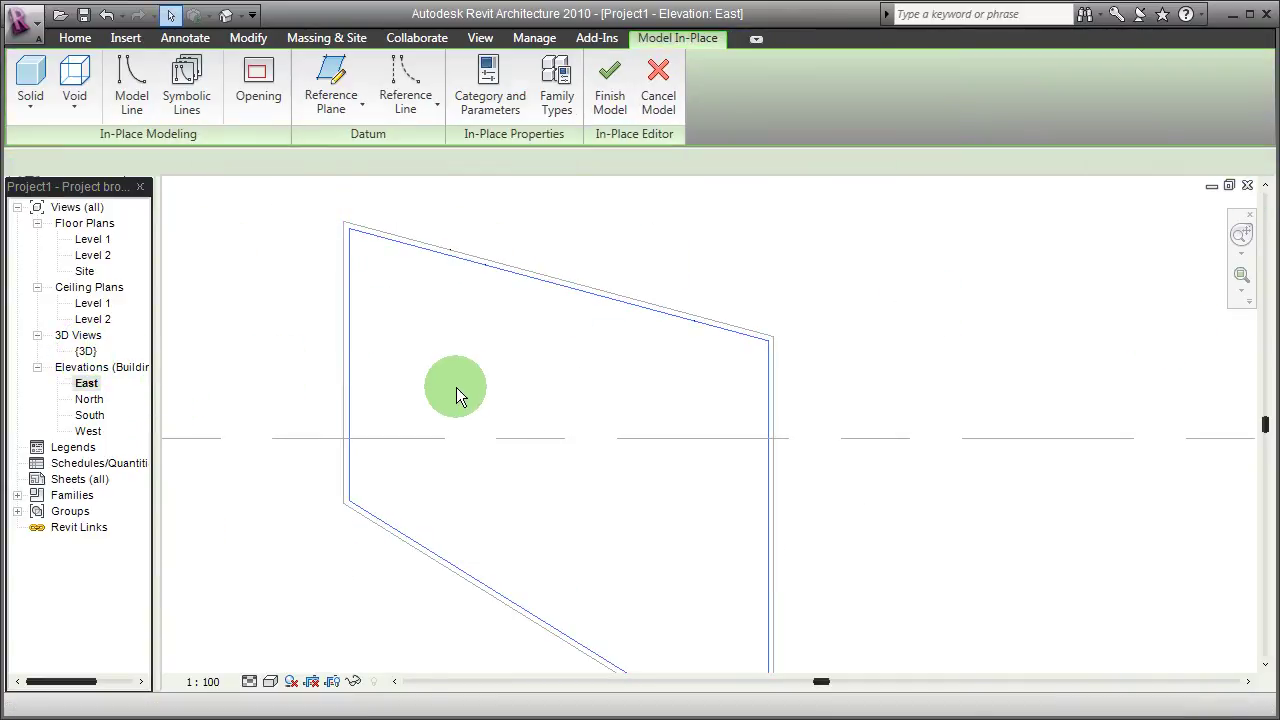
# - Open the Level 2 floor plan and zoom in on the new extrusion at the wall
pyautogui.hotkey('ctrl', 'Tab')
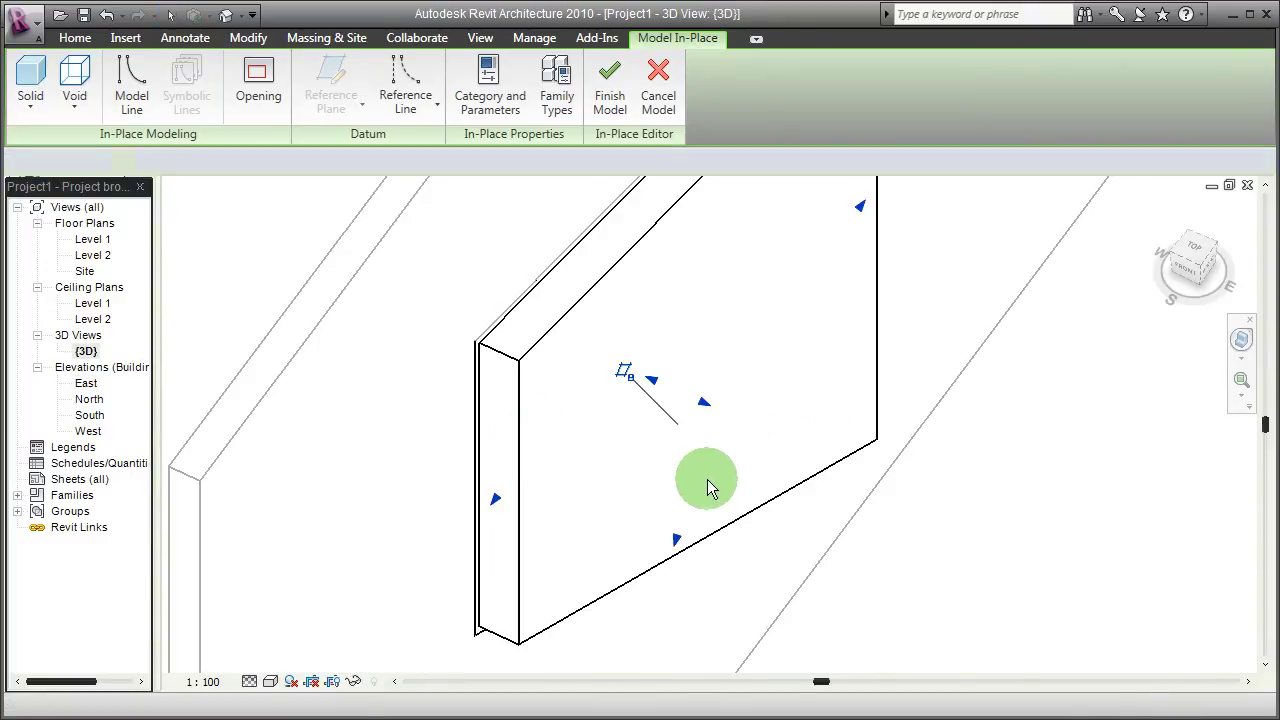
pyautogui.click(707, 479)
pyautogui.keyDown('shift'); pyautogui.moveTo(707, 479); pyautogui.dragTo(446, 452, button='middle'); pyautogui.keyUp('shift')
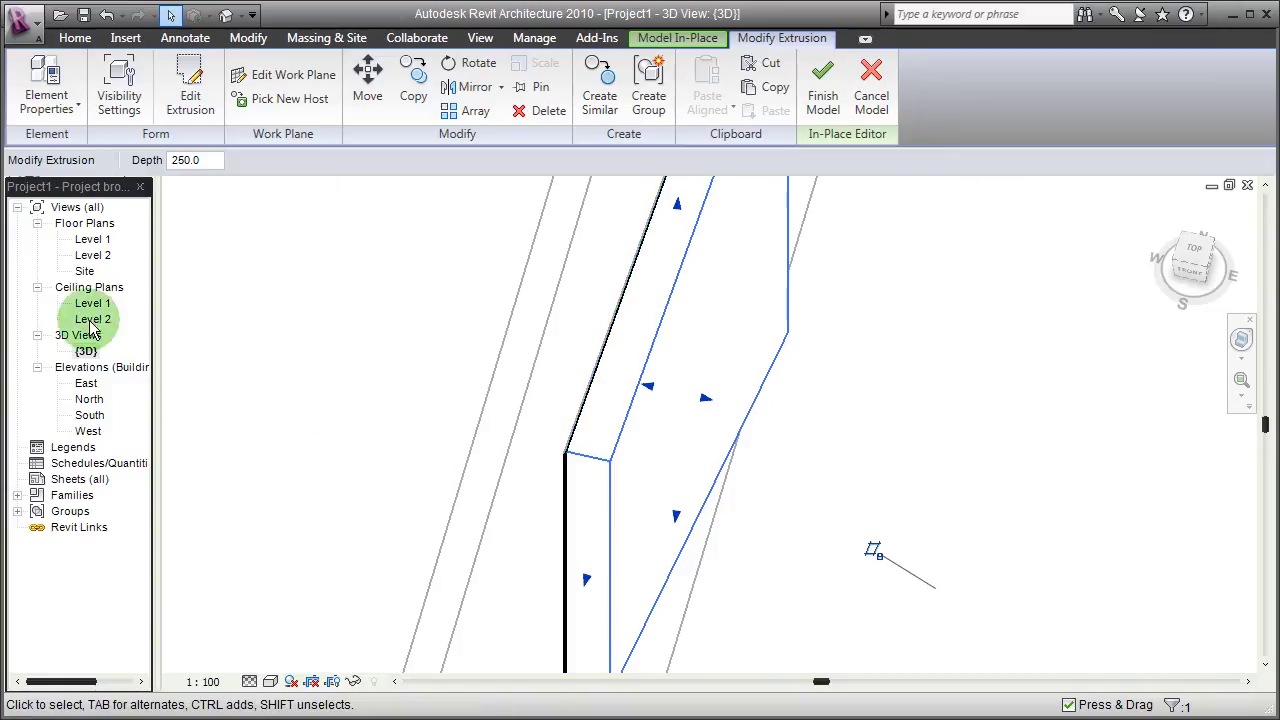
pyautogui.doubleClick(92, 240)
pyautogui.click(92, 255)
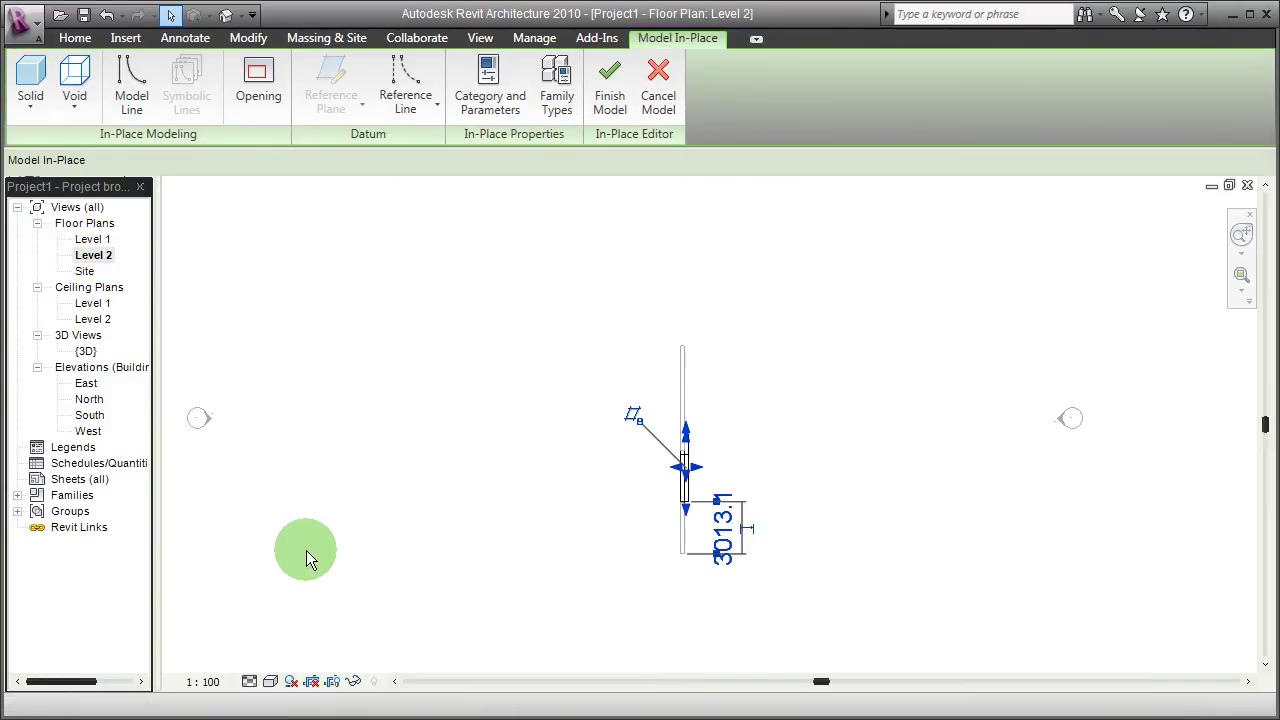
pyautogui.click(592, 513)
pyautogui.scroll(2, 590, 506)
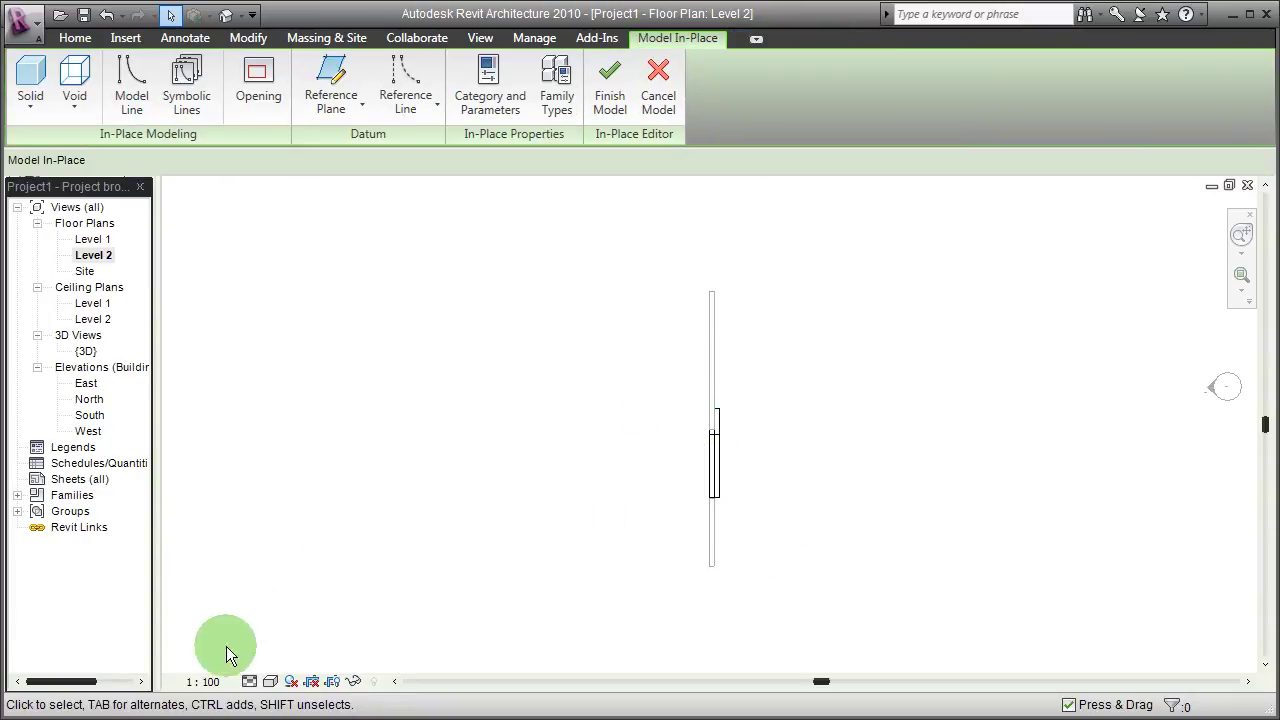
pyautogui.click(250, 682)
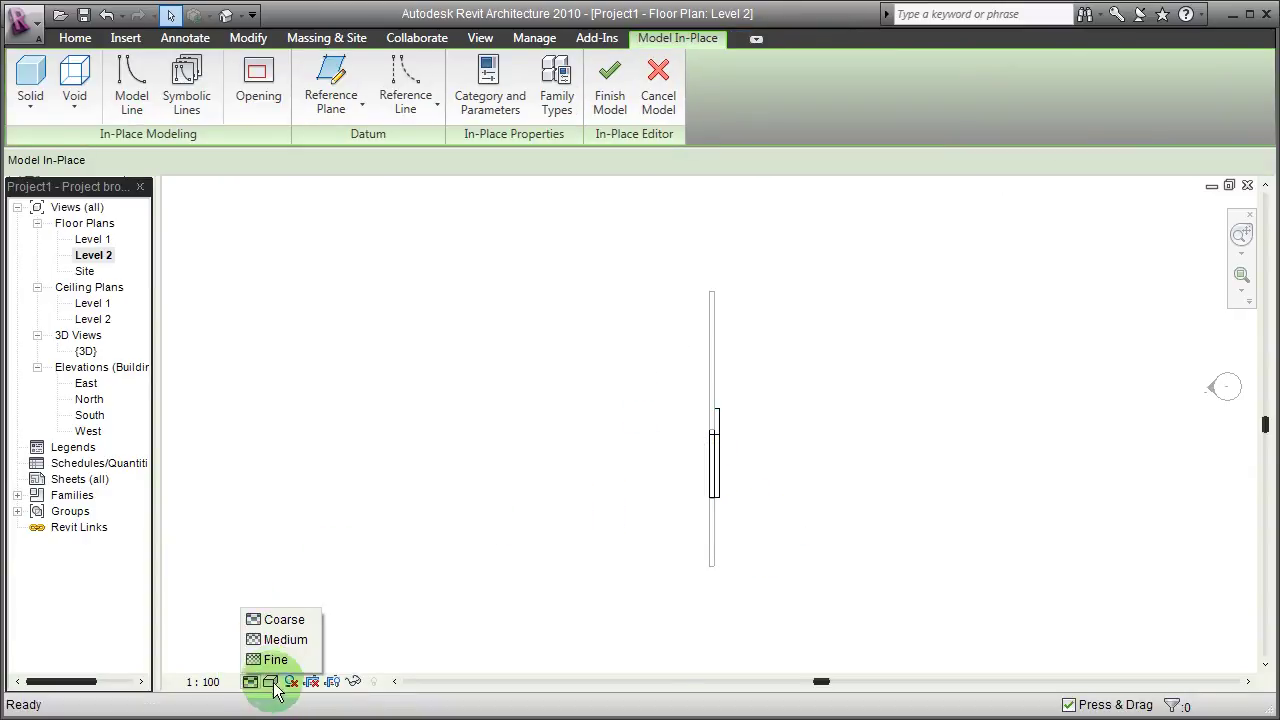
pyautogui.click(270, 682)
pyautogui.click(825, 448)
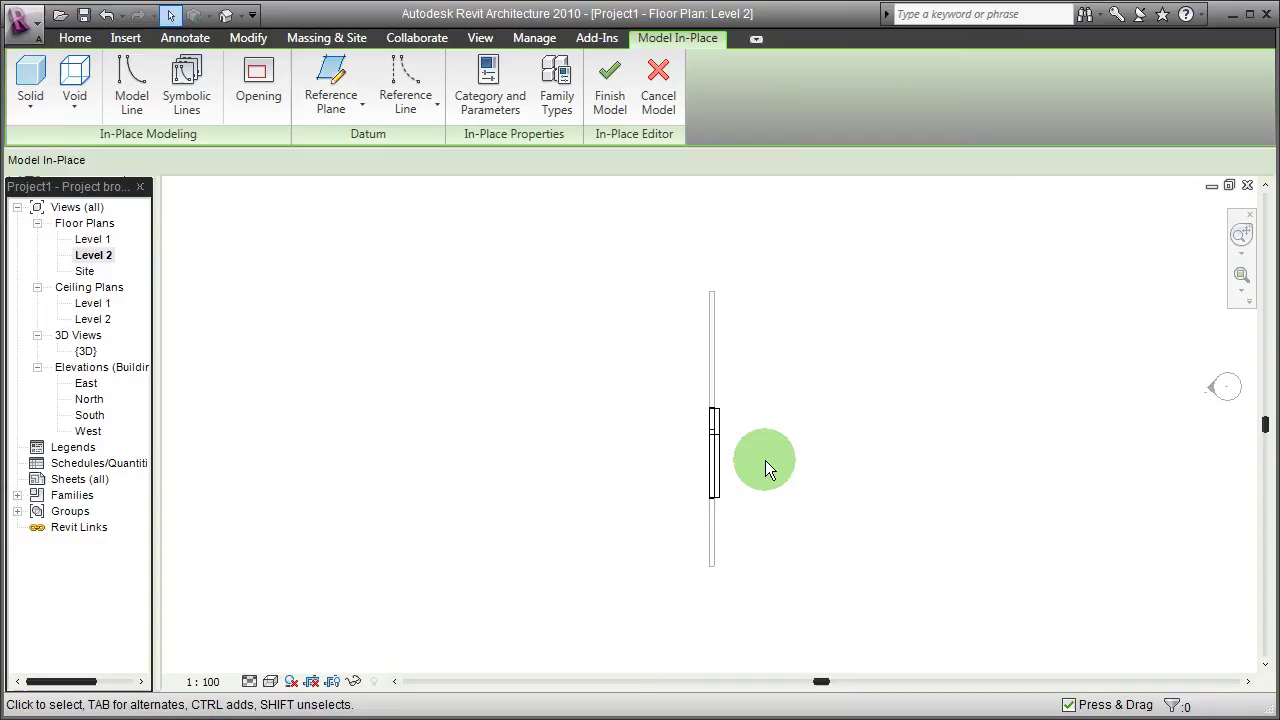
pyautogui.scroll(4, 751, 464)
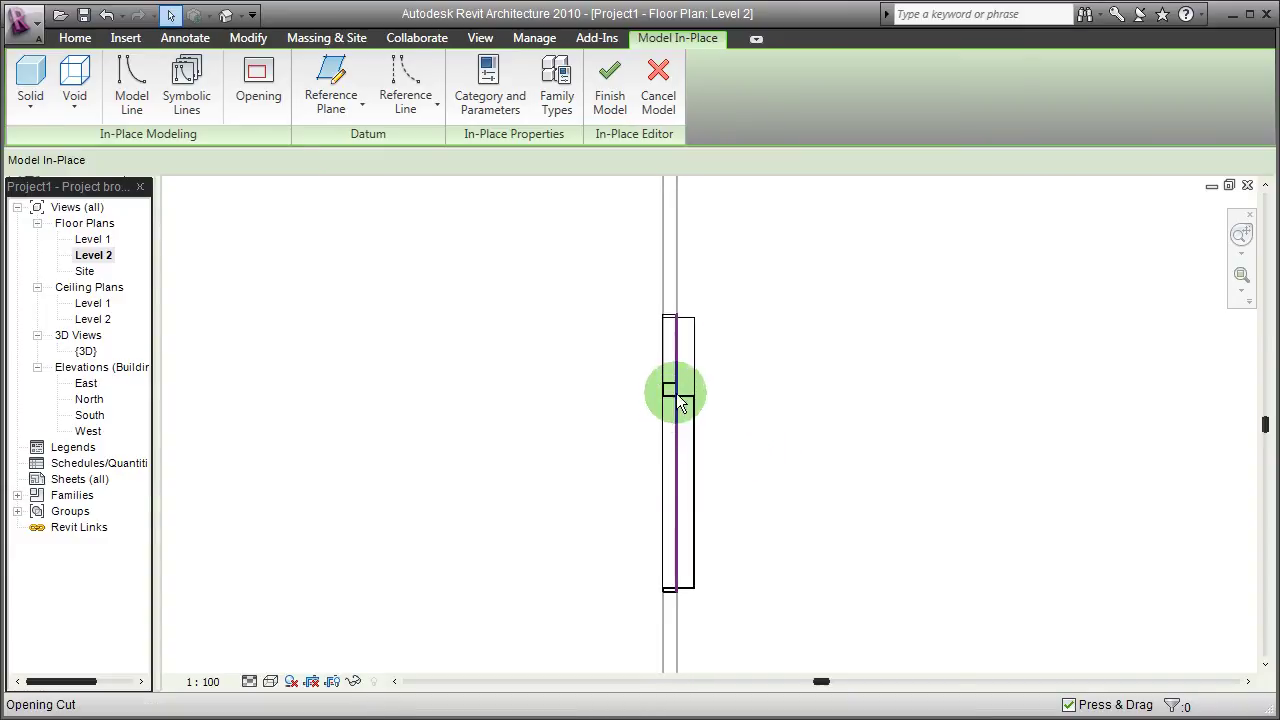
pyautogui.scroll(2, 686, 405)
# - Drag the extrusion's face handles inward to thin it within the wall thickness
pyautogui.click(710, 360)
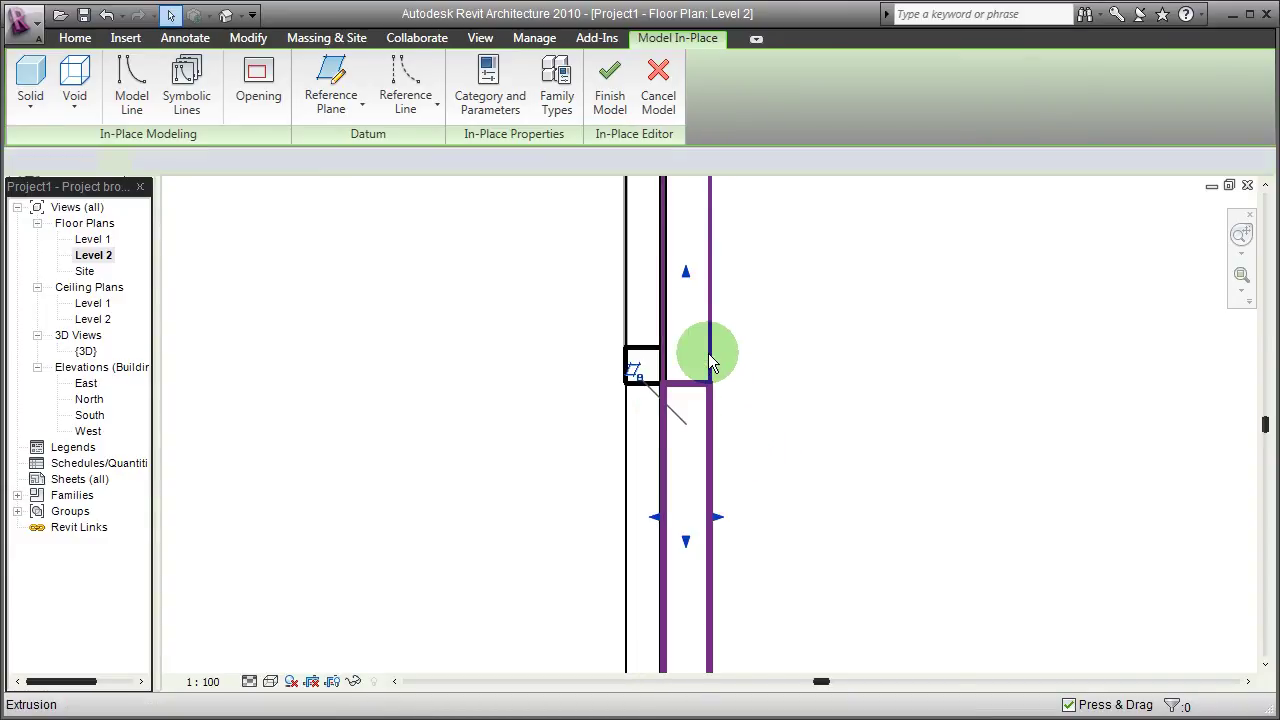
pyautogui.moveTo(714, 518); pyautogui.dragTo(640, 518)
pyautogui.scroll(3, 648, 518)
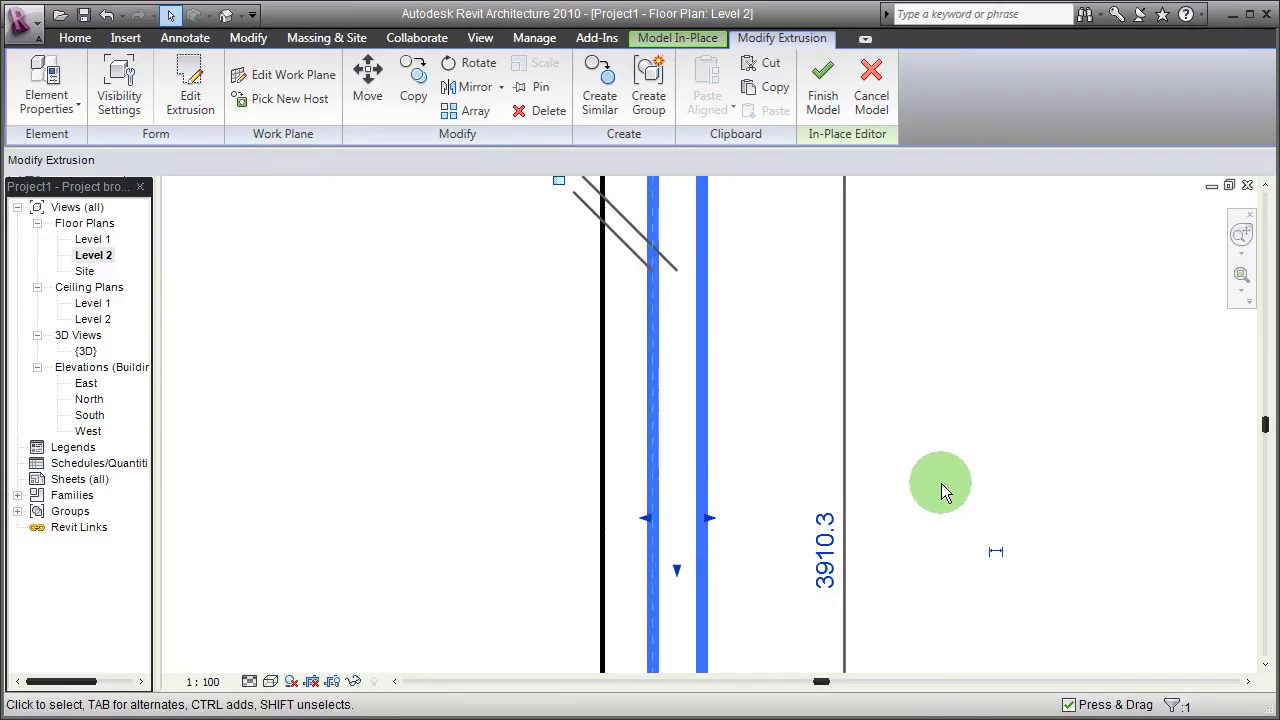
pyautogui.click(943, 491)
pyautogui.click(678, 517)
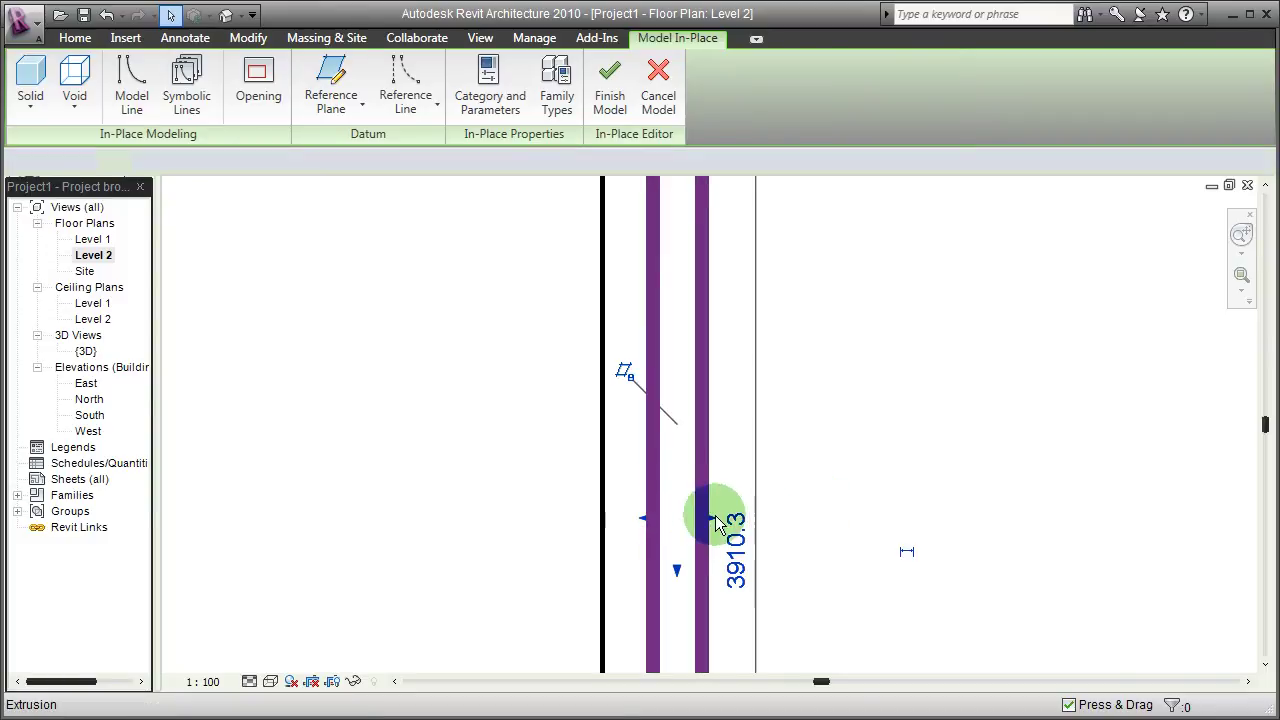
pyautogui.moveTo(680, 518)
pyautogui.mouseDown()
pyautogui.moveTo(667, 533)
pyautogui.moveTo(663, 523)
pyautogui.mouseUp()
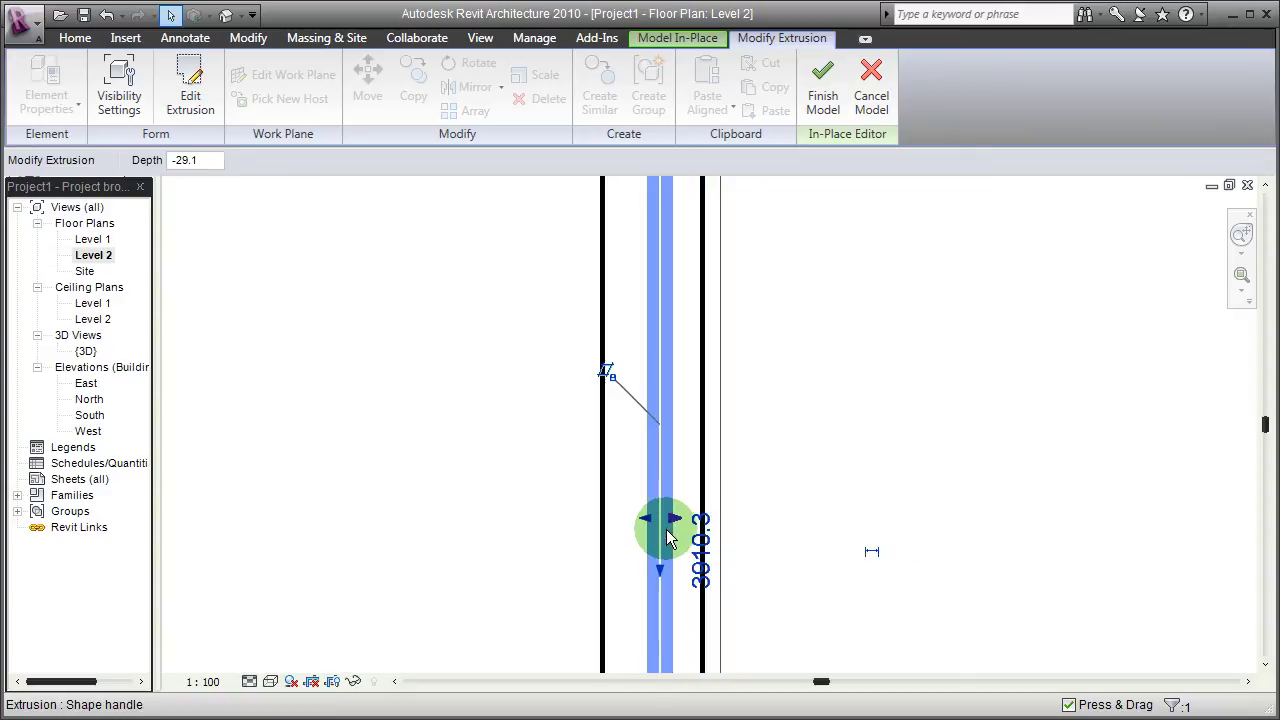
pyautogui.click(757, 518)
pyautogui.scroll(-2, 757, 518)
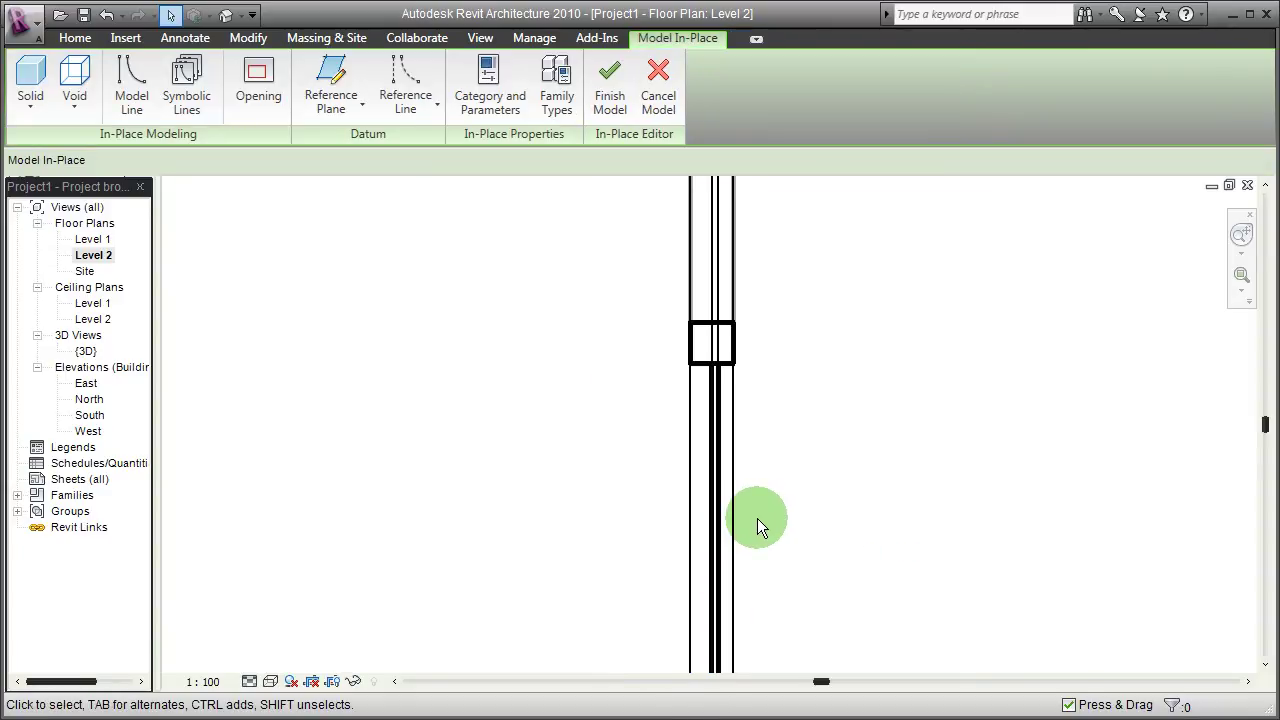
# - Show the 3D view with Shading visual style and orbit to inspect the frame and slab
pyautogui.doubleClick(86, 351)
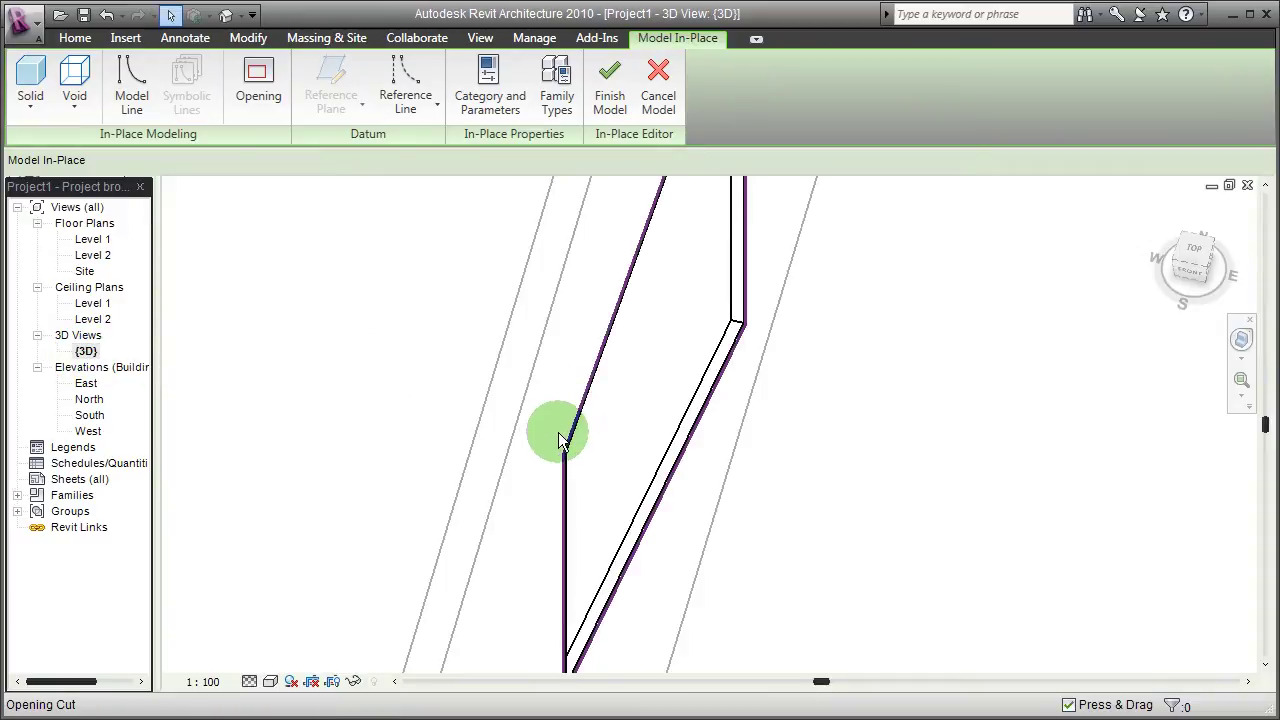
pyautogui.keyDown('shift'); pyautogui.moveTo(563, 434); pyautogui.dragTo(386, 456, button='middle'); pyautogui.keyUp('shift')
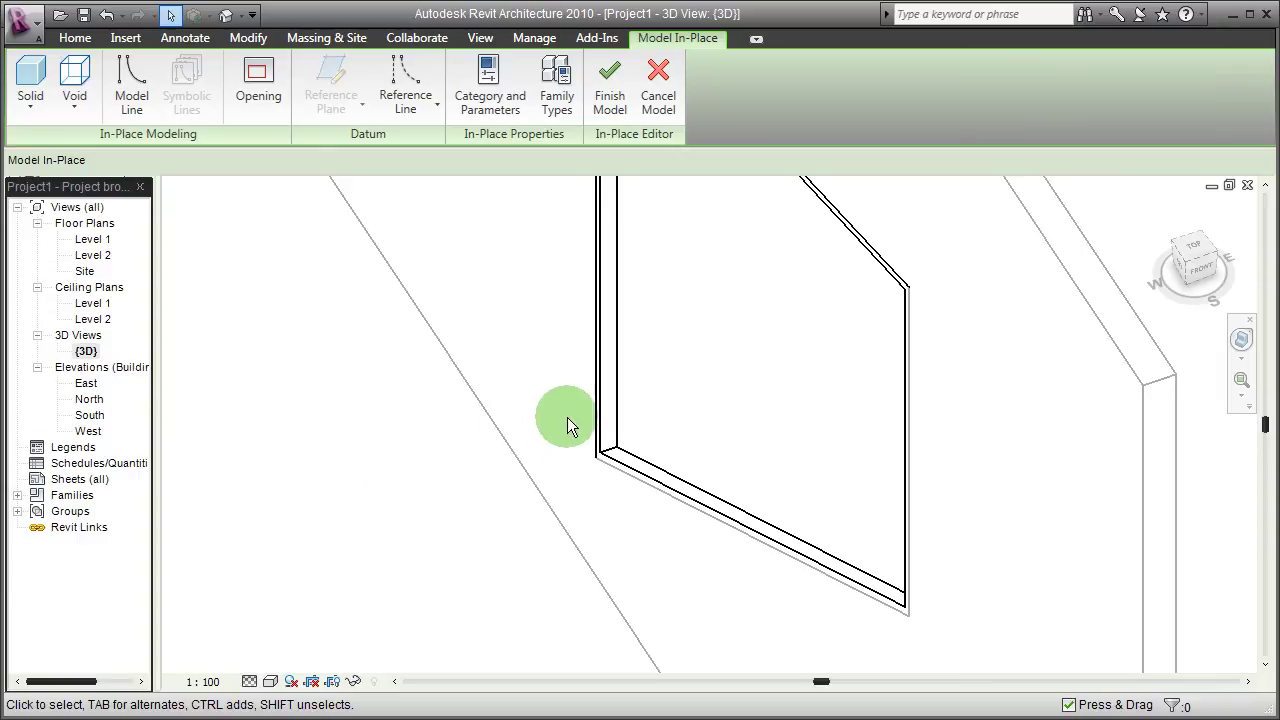
pyautogui.keyDown('shift'); pyautogui.moveTo(571, 429); pyautogui.dragTo(531, 420, button='middle'); pyautogui.keyUp('shift')
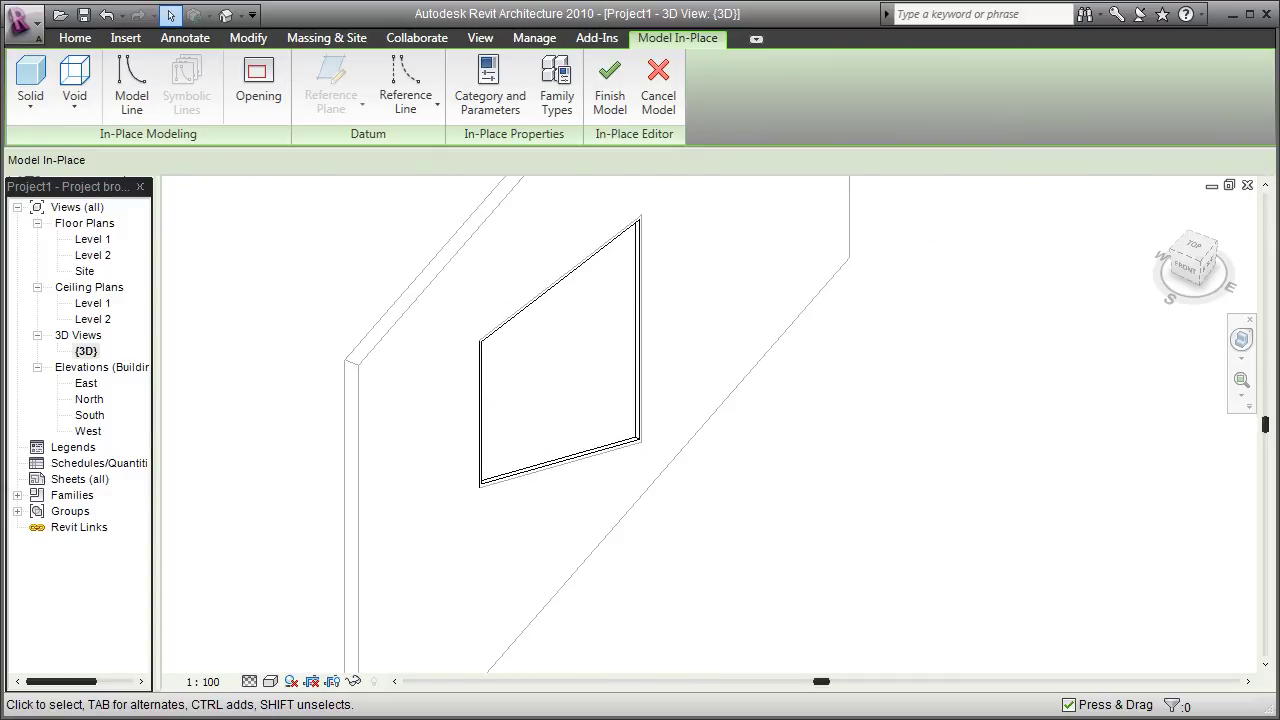
pyautogui.click(270, 681)
pyautogui.click(300, 638)
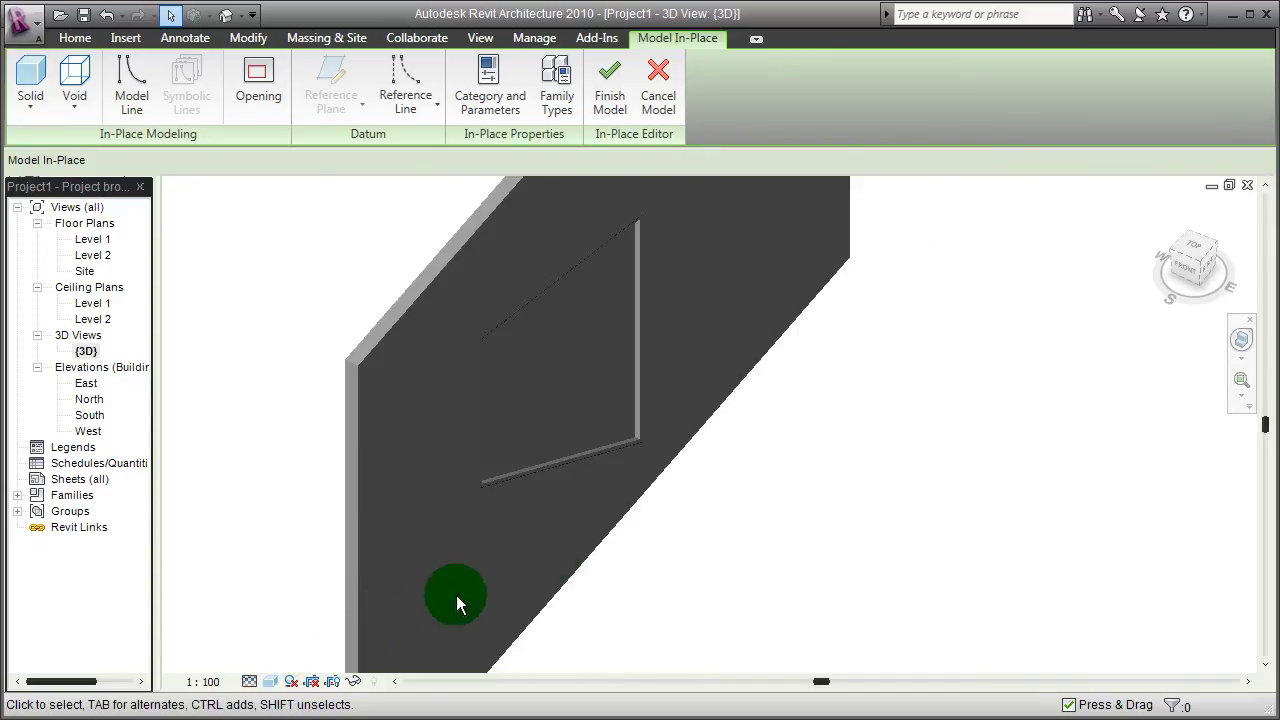
pyautogui.moveTo(650, 552)
pyautogui.keyDown('shift'); pyautogui.mouseDown(button='middle')
pyautogui.moveTo(889, 429)
pyautogui.moveTo(911, 280)
pyautogui.moveTo(697, 351)
pyautogui.moveTo(462, 369)
pyautogui.moveTo(552, 453)
pyautogui.mouseUp(button='middle'); pyautogui.keyUp('shift')
pyautogui.moveTo(537, 405)
pyautogui.keyDown('shift'); pyautogui.mouseDown(button='middle')
pyautogui.moveTo(551, 400)
pyautogui.moveTo(574, 469)
pyautogui.moveTo(594, 383)
pyautogui.moveTo(735, 425)
pyautogui.moveTo(714, 431)
pyautogui.moveTo(649, 394)
pyautogui.mouseUp(button='middle'); pyautogui.keyUp('shift')
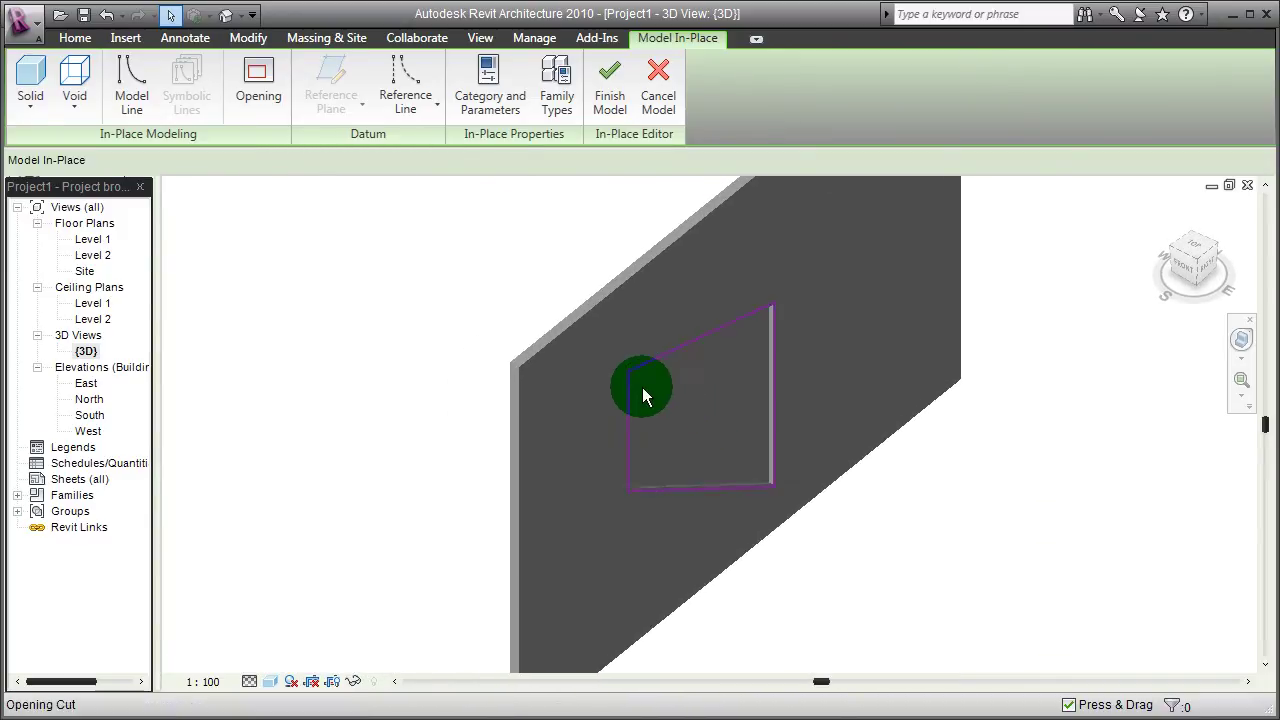
pyautogui.click(735, 327)
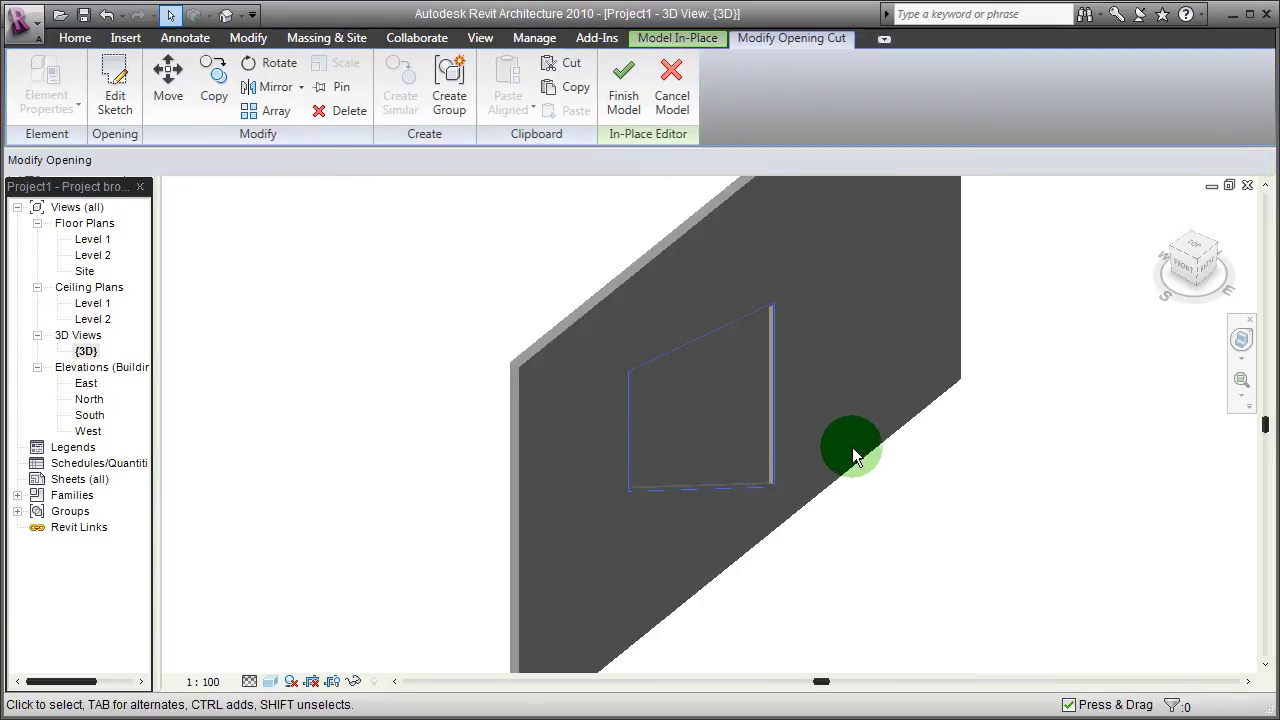
pyautogui.click(755, 416)
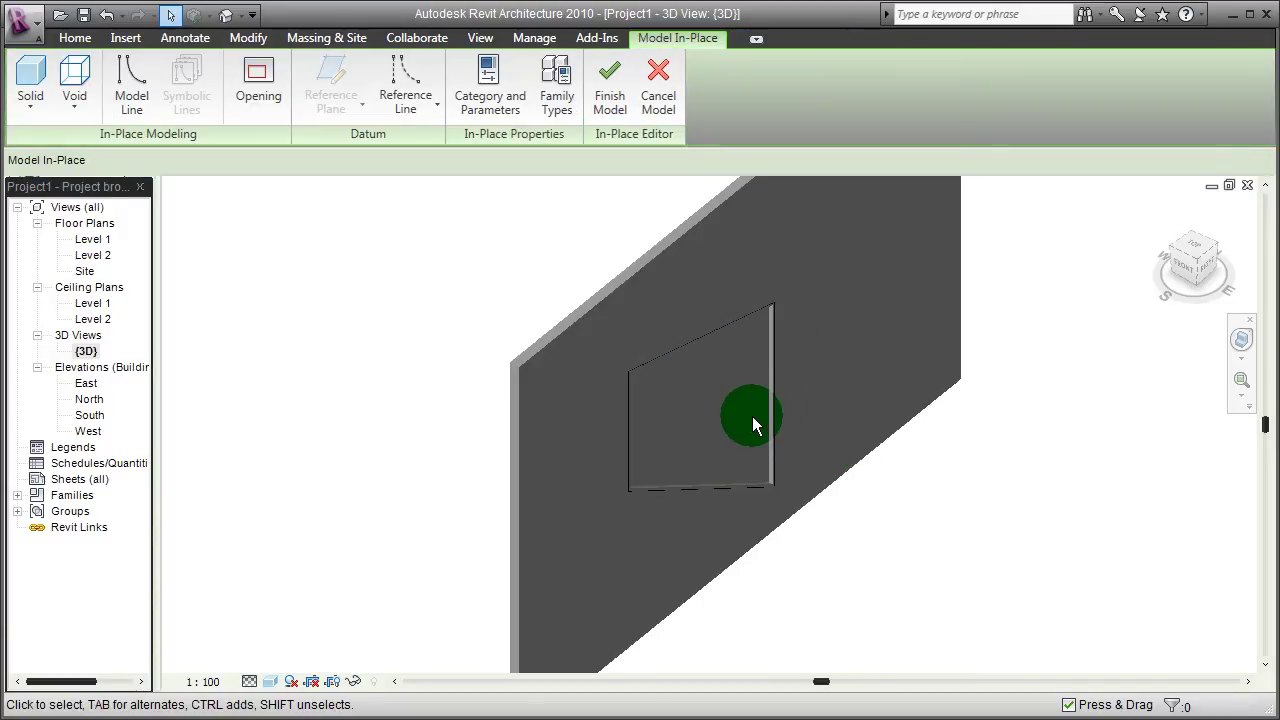
pyautogui.scroll(5, 752, 424)
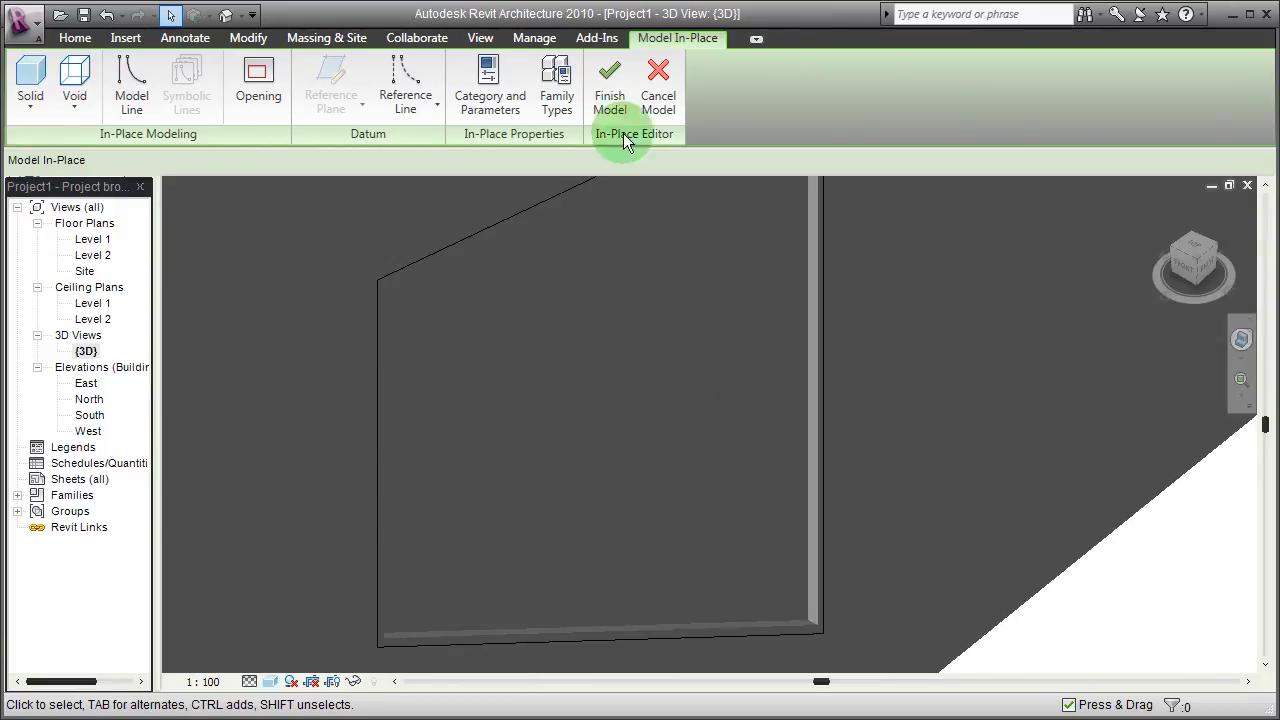
# - Set the thin pane extrusion's Subcategory to Glass in its Instance Properties
pyautogui.click(801, 355)
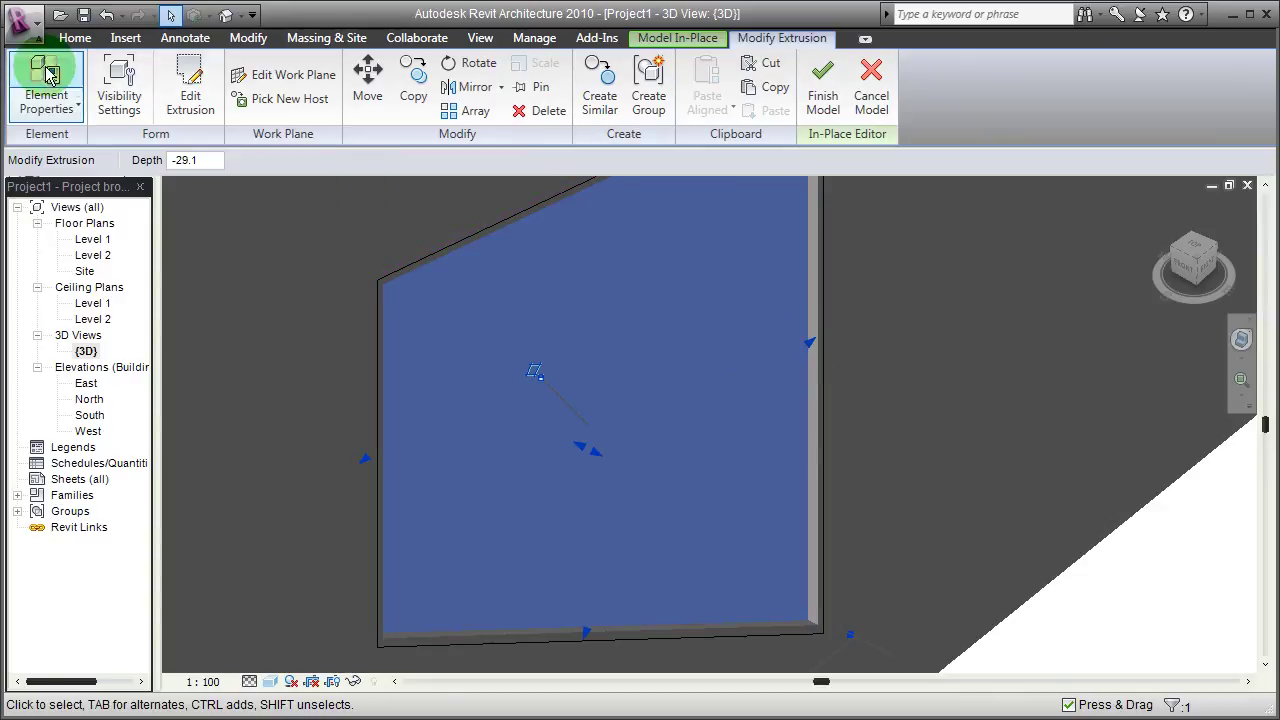
pyautogui.click(47, 100)
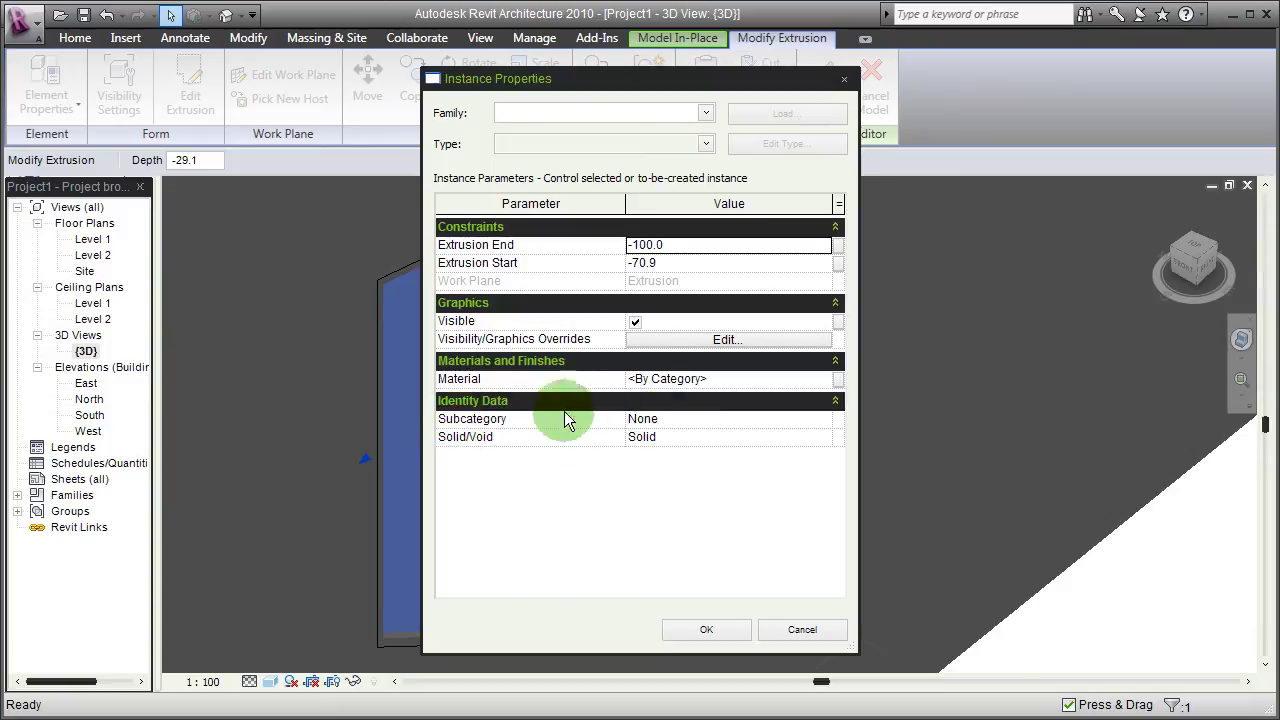
pyautogui.moveTo(622, 90); pyautogui.dragTo(959, 133)
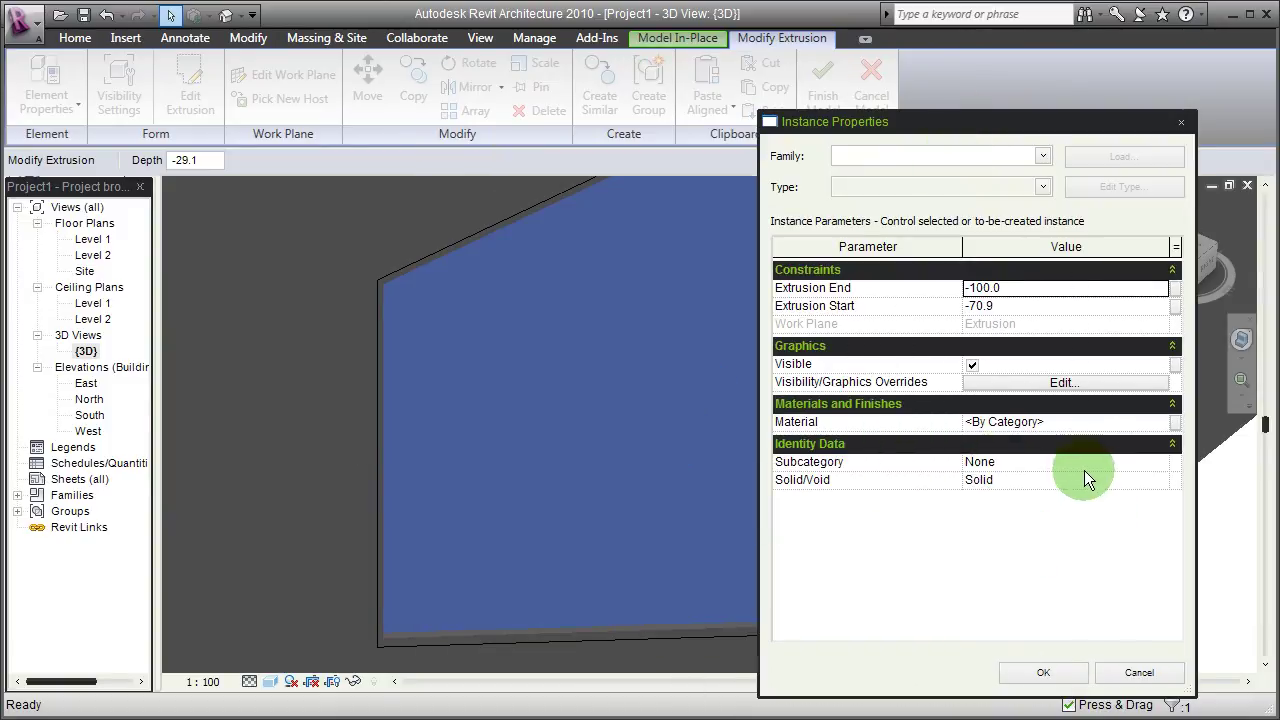
pyautogui.click(1161, 465)
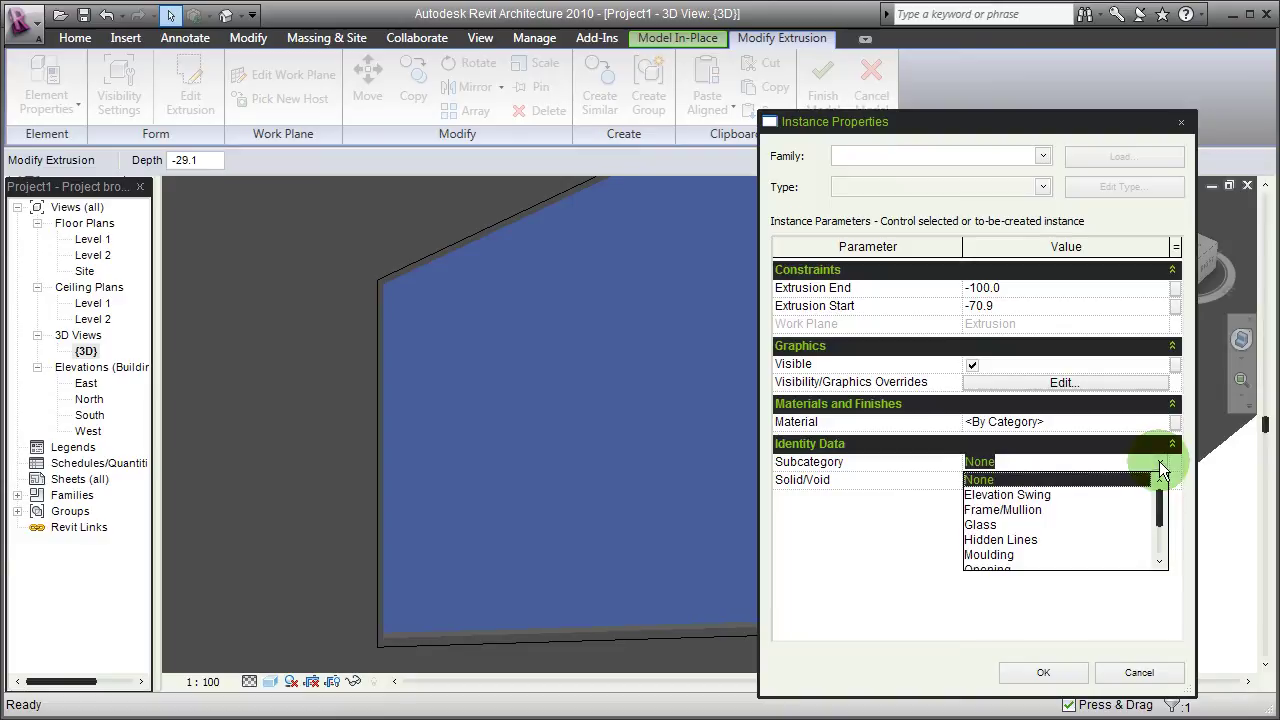
pyautogui.click(982, 526)
pyautogui.click(1040, 673)
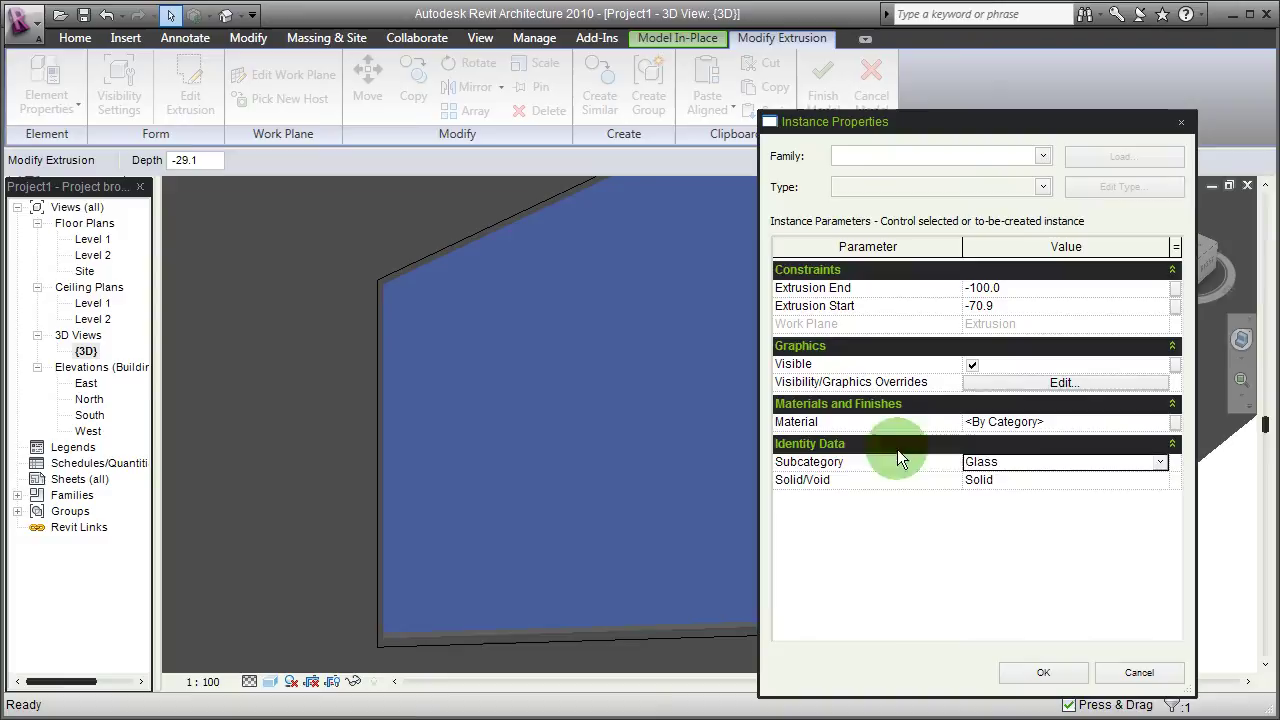
pyautogui.click(1043, 672)
pyautogui.click(577, 446)
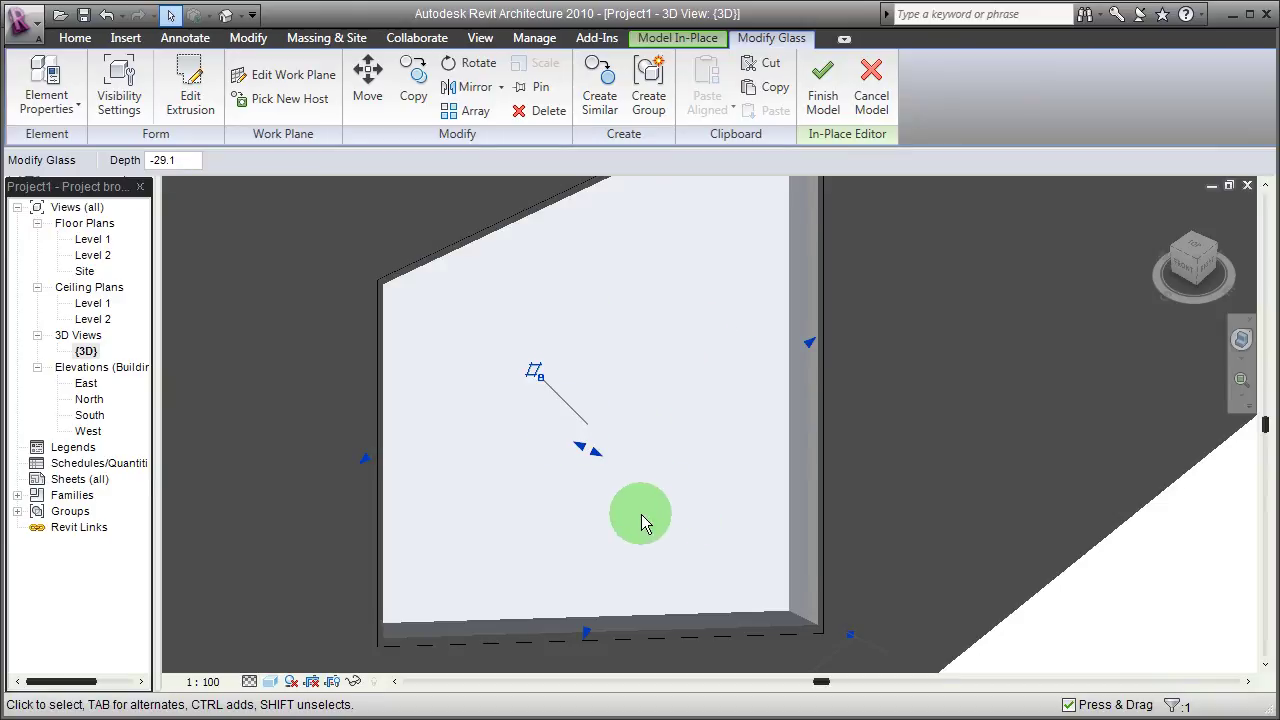
# - Select the outer frame extrusion and change its Subcategory to Frame/Mullion, keeping material By Category
pyautogui.keyDown('shift'); pyautogui.moveTo(649, 517); pyautogui.dragTo(712, 600, button='middle'); pyautogui.keyUp('shift')
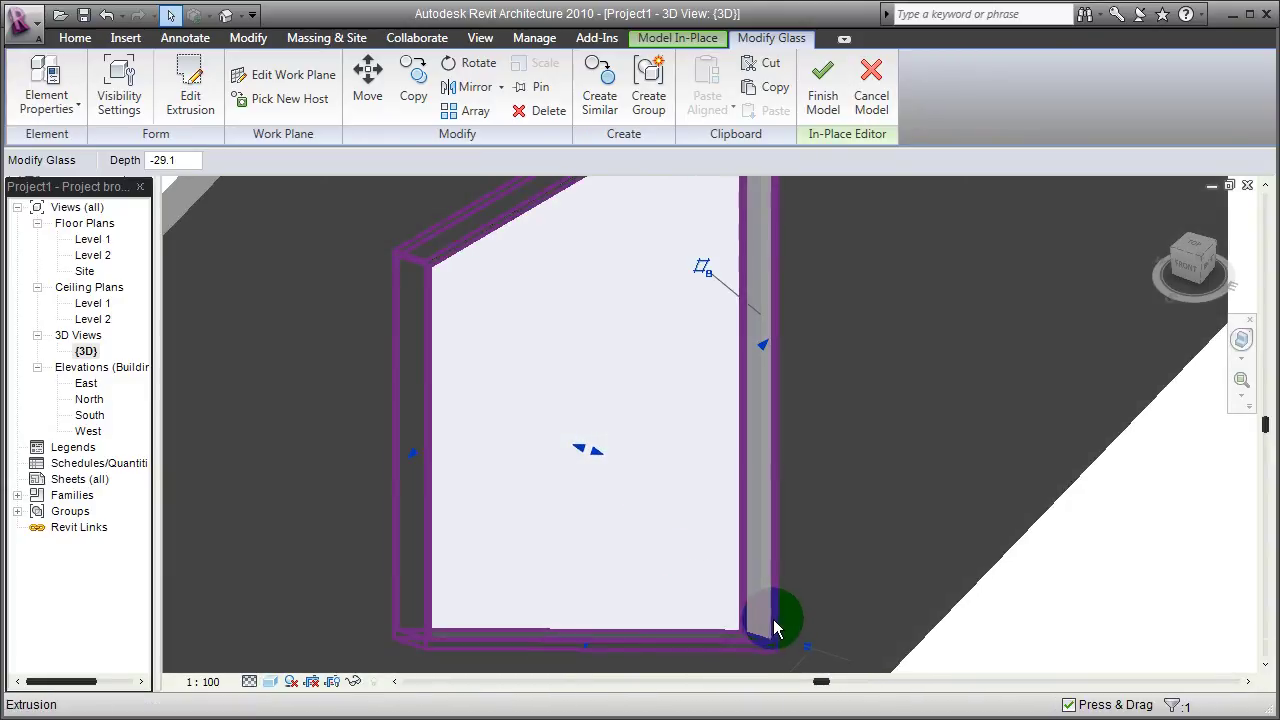
pyautogui.press('Escape')
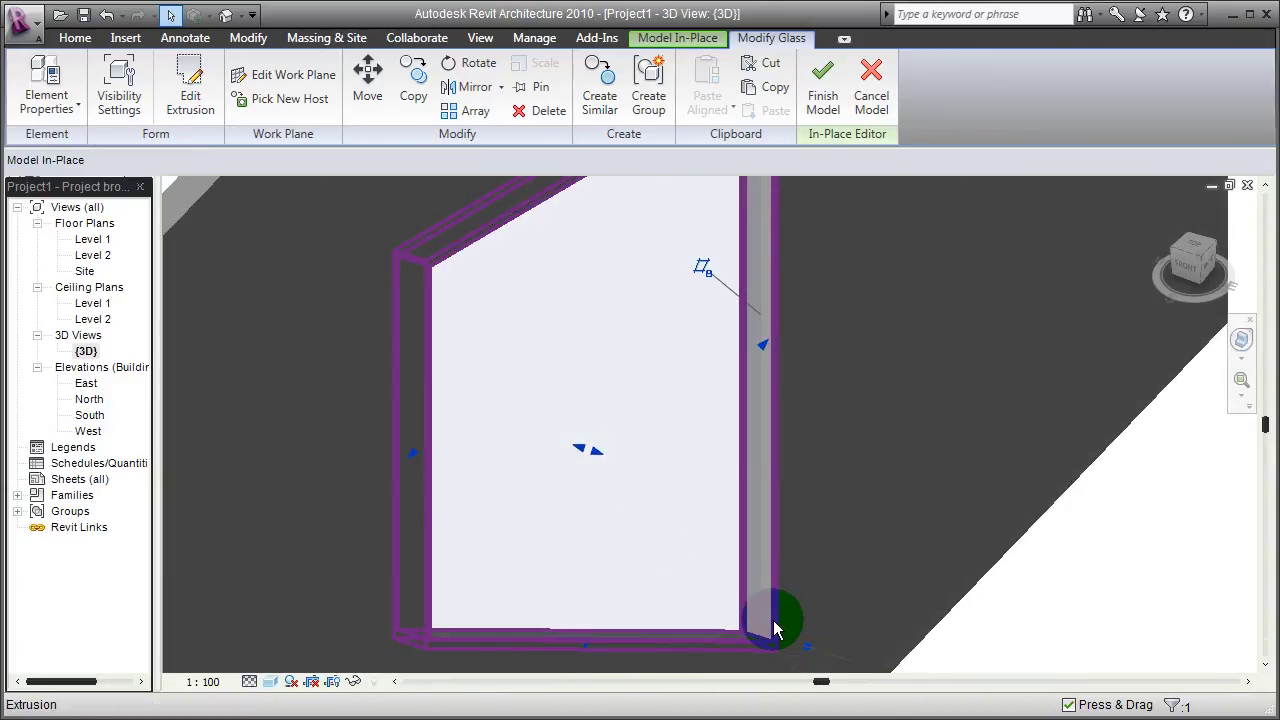
pyautogui.click(773, 620)
pyautogui.click(80, 106)
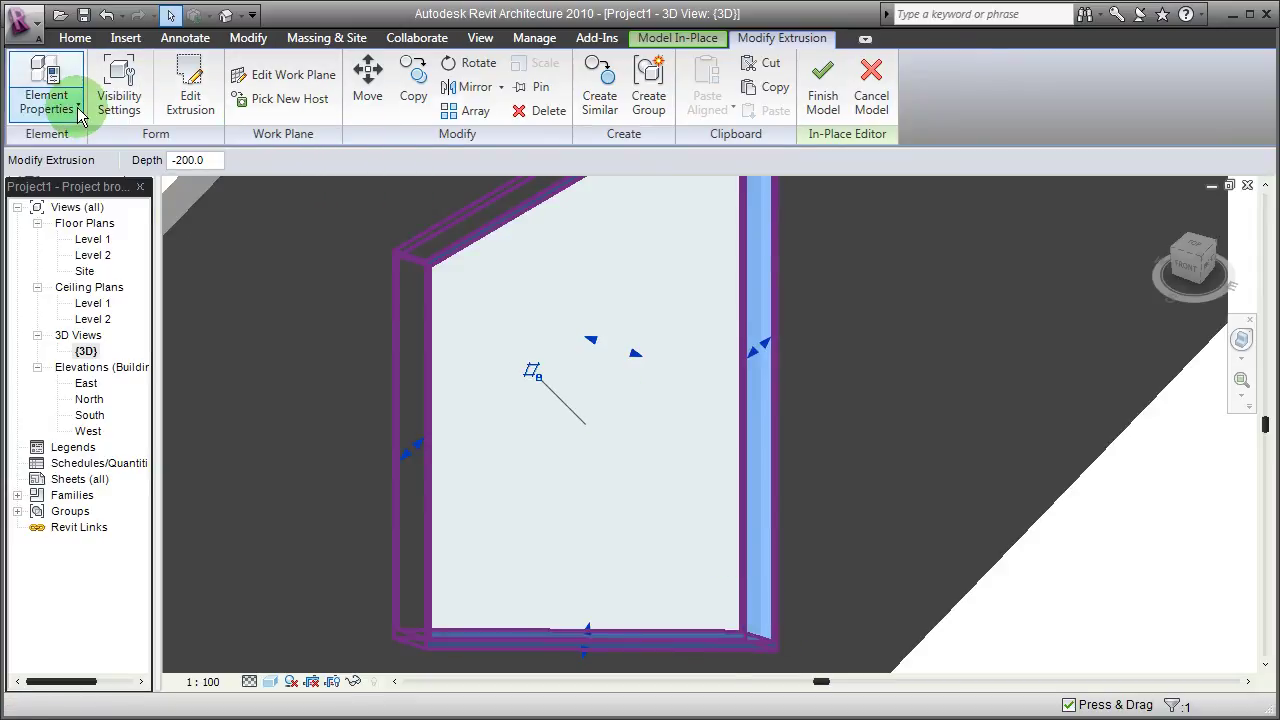
pyautogui.click(760, 330)
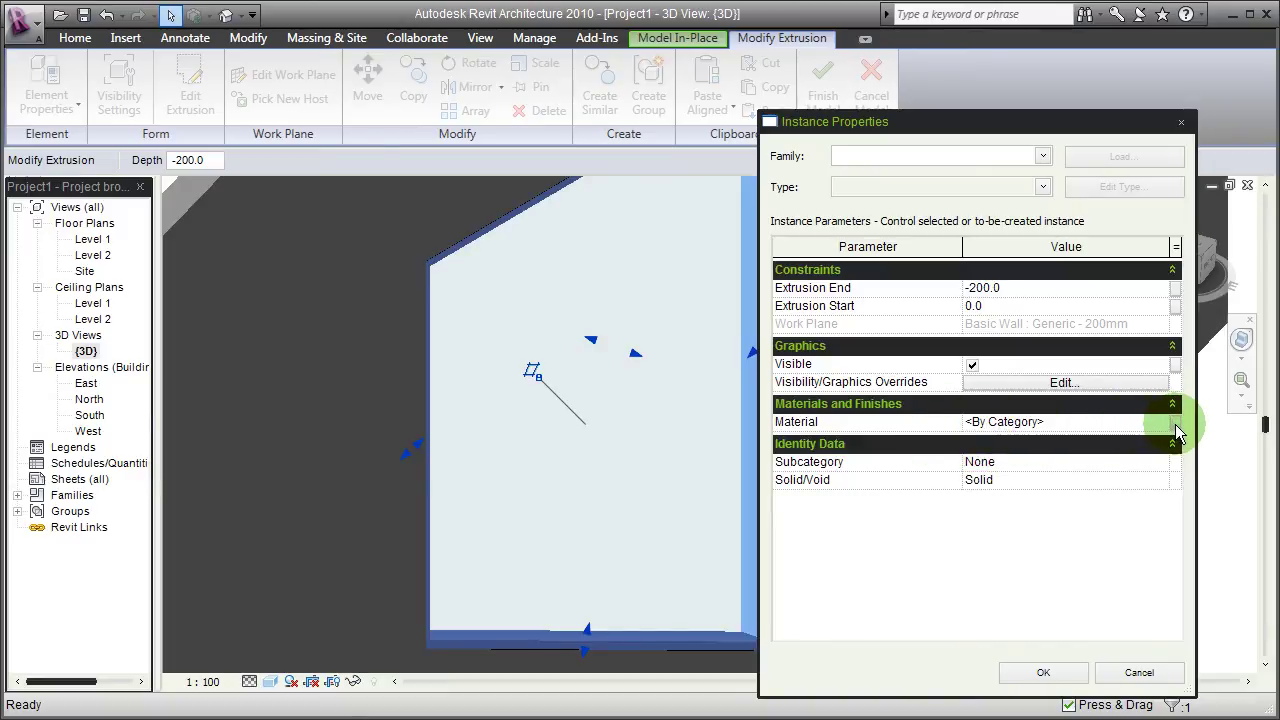
pyautogui.click(1175, 422)
pyautogui.click(1089, 560)
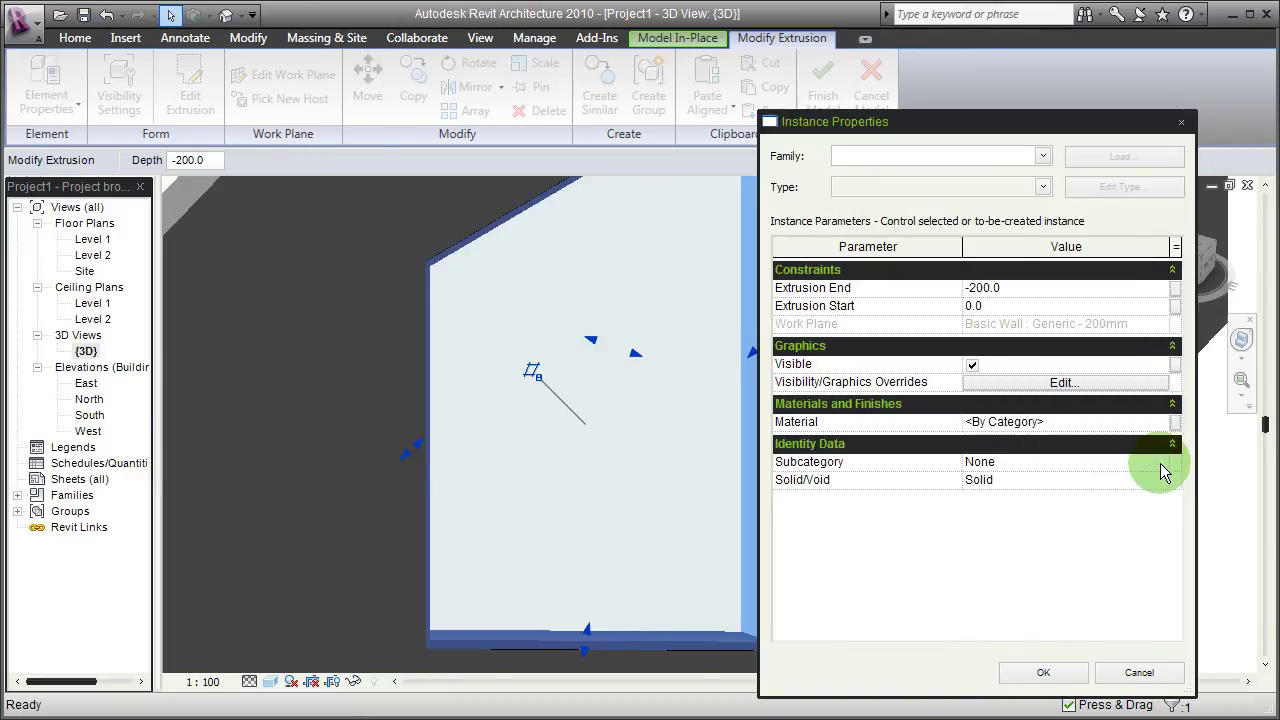
pyautogui.click(1162, 462)
pyautogui.click(1002, 510)
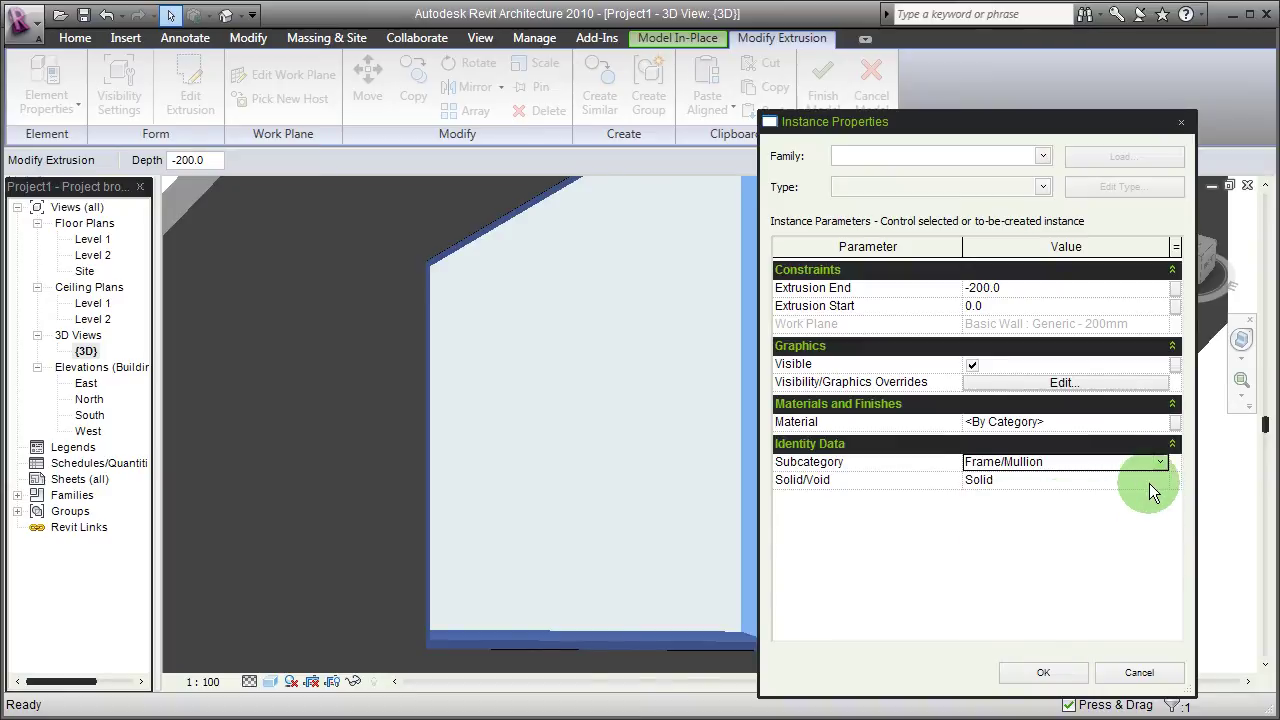
pyautogui.click(1175, 422)
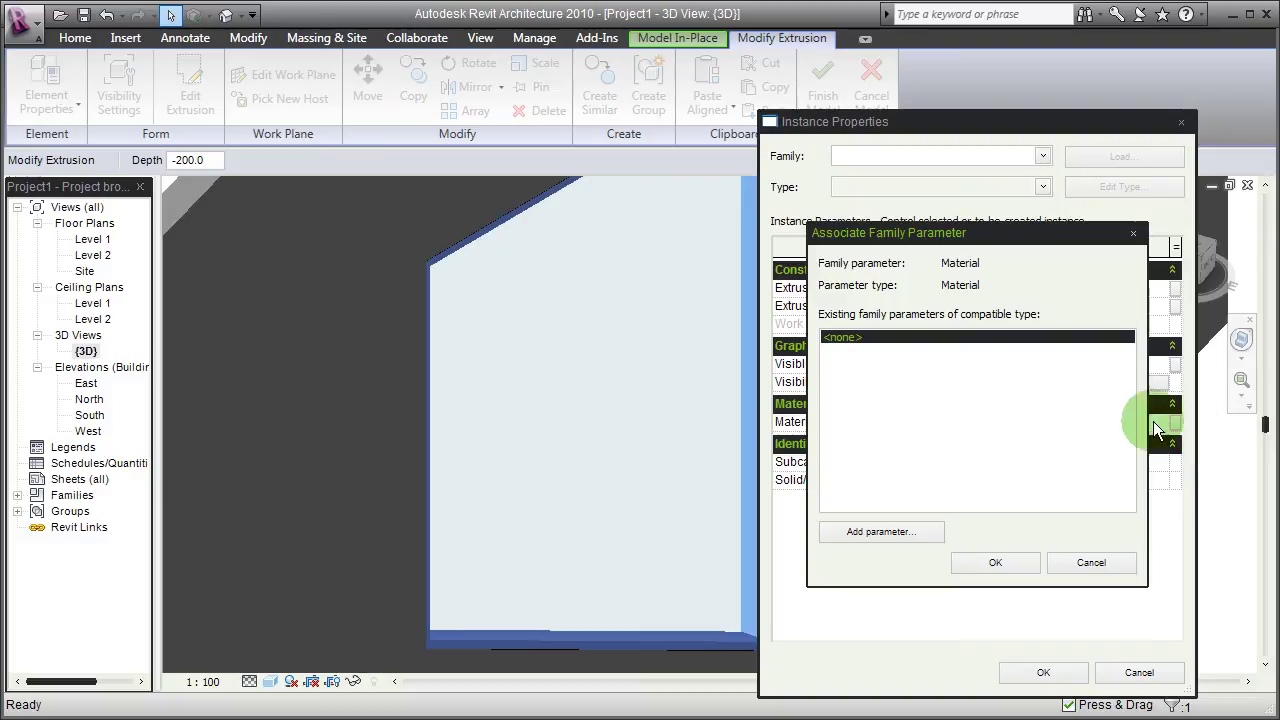
pyautogui.click(1011, 562)
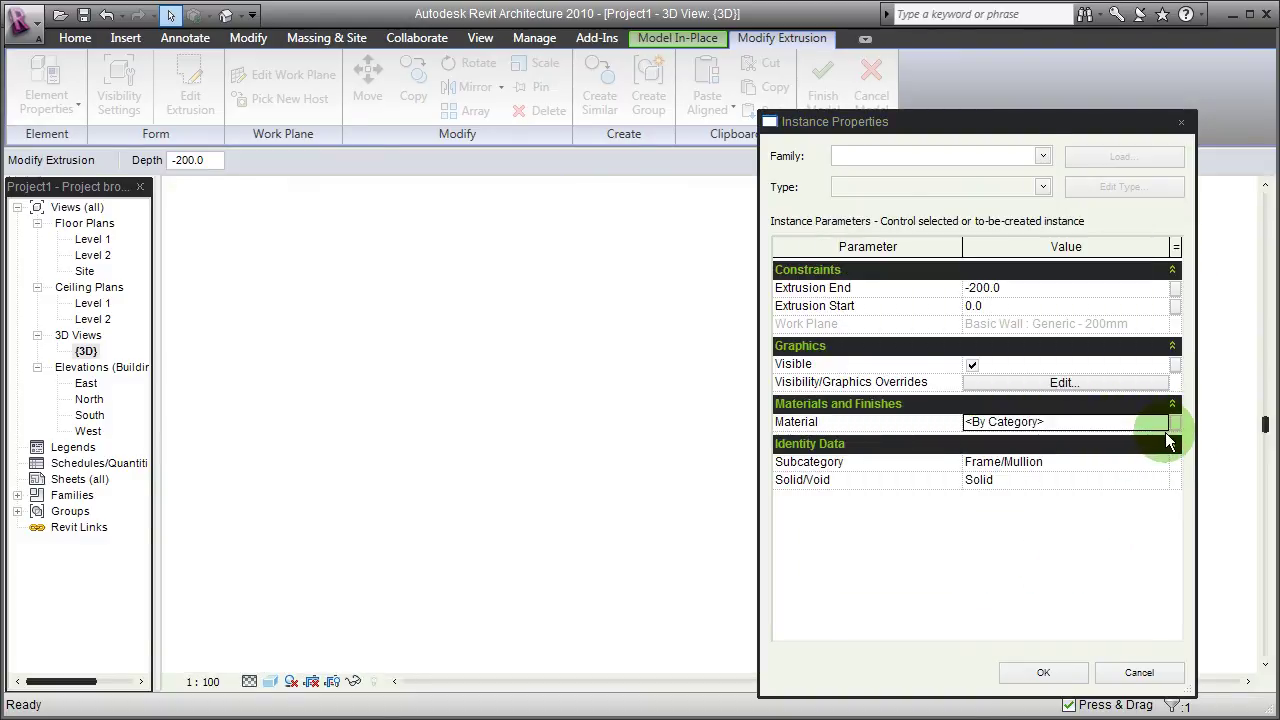
# - Give the frame's material a tan shading colour, RGB 142-123-079
pyautogui.click(1161, 423)
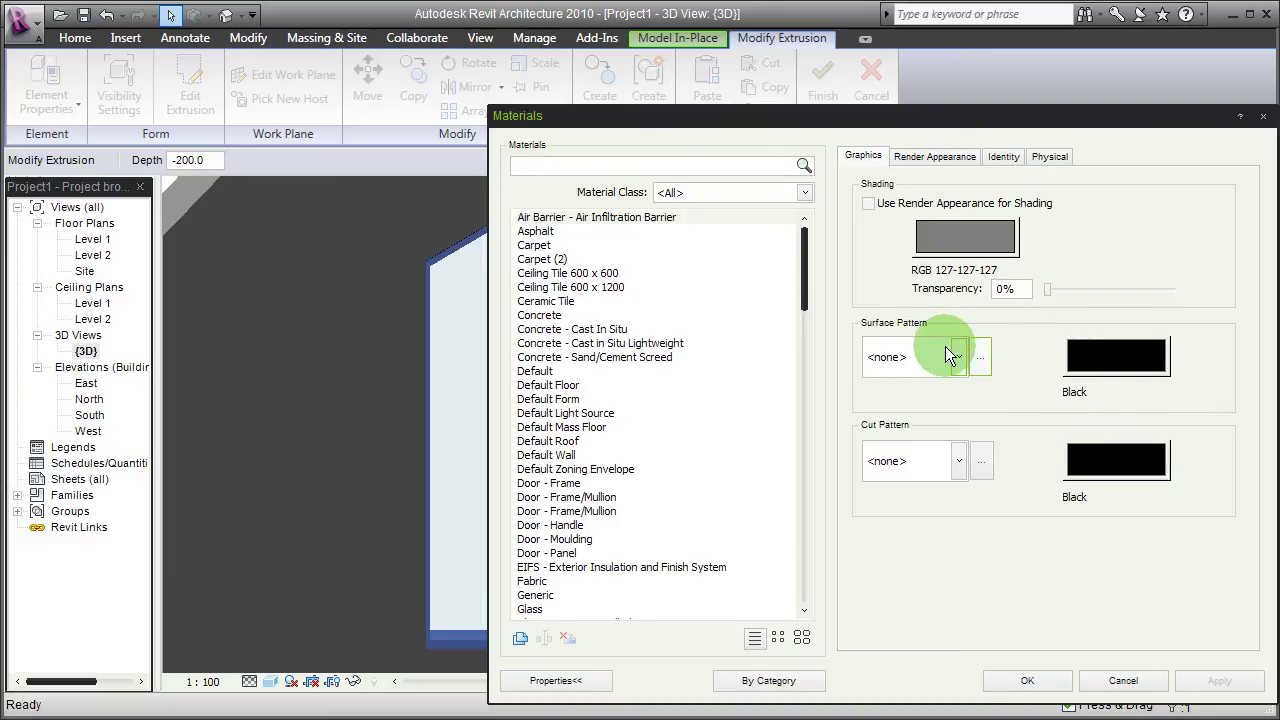
pyautogui.moveTo(803, 250)
pyautogui.mouseDown()
pyautogui.moveTo(805, 264)
pyautogui.moveTo(822, 244)
pyautogui.mouseUp()
pyautogui.click(962, 236)
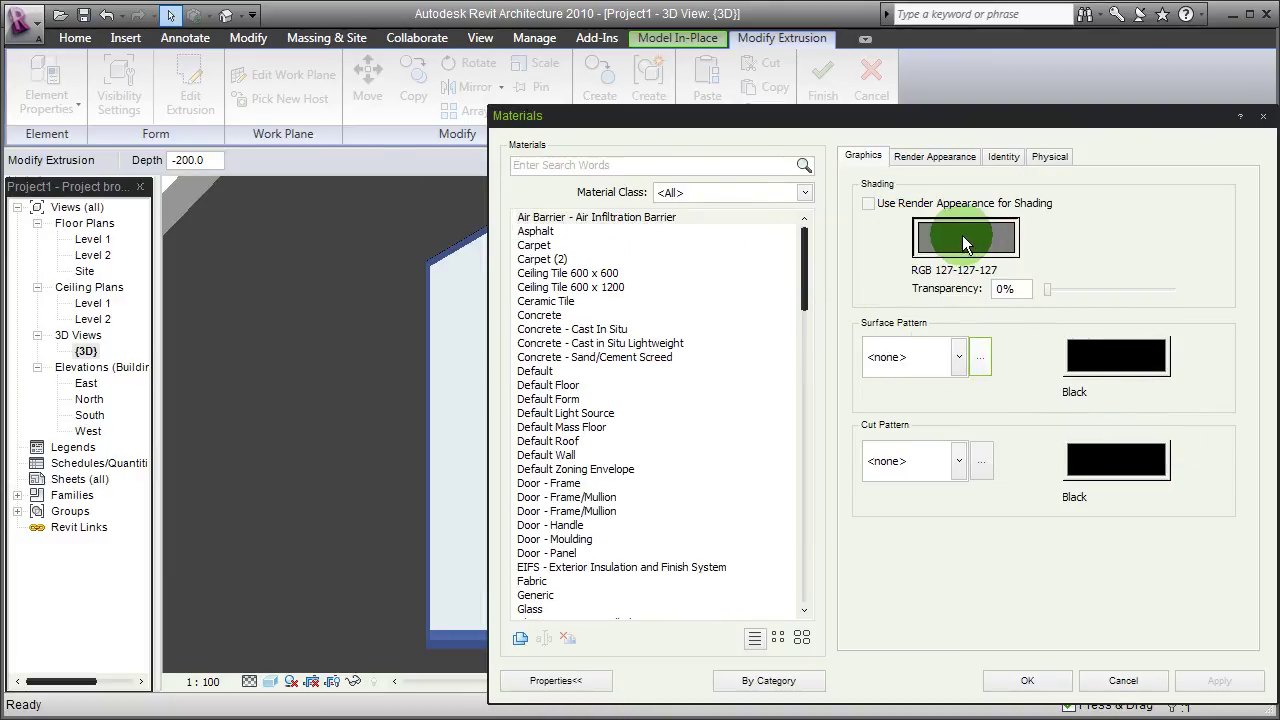
pyautogui.moveTo(963, 351)
pyautogui.mouseDown()
pyautogui.moveTo(1034, 423)
pyautogui.moveTo(1023, 449)
pyautogui.moveTo(966, 374)
pyautogui.moveTo(923, 384)
pyautogui.moveTo(950, 386)
pyautogui.moveTo(933, 387)
pyautogui.mouseUp()
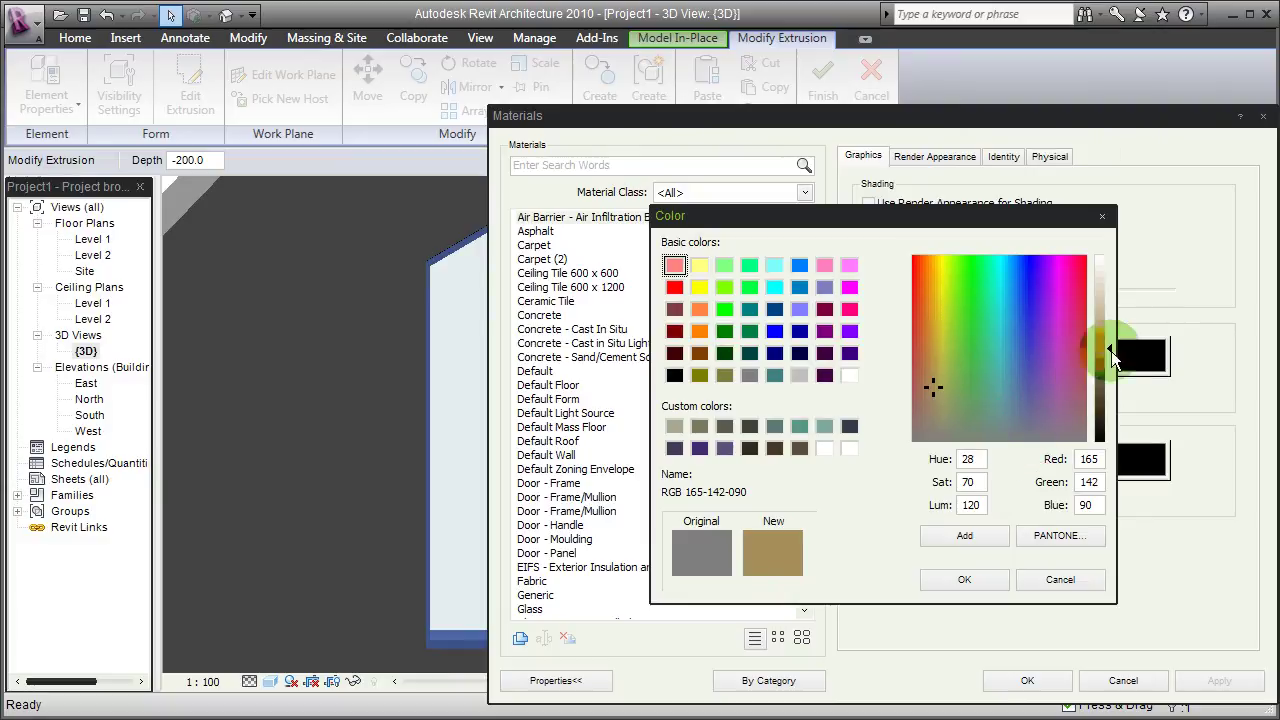
pyautogui.moveTo(1111, 349); pyautogui.dragTo(1110, 360)
pyautogui.click(964, 580)
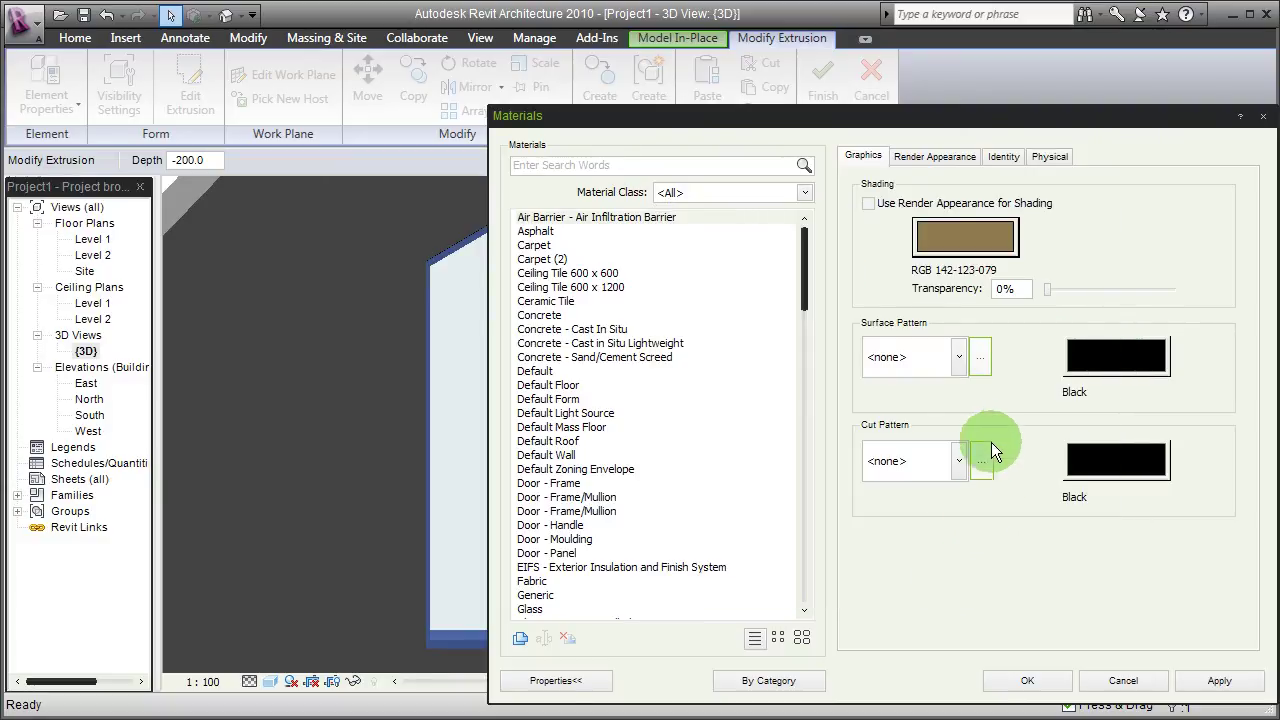
# - Set a brown surface pattern colour, then apply the material and frame properties
pyautogui.click(1096, 362)
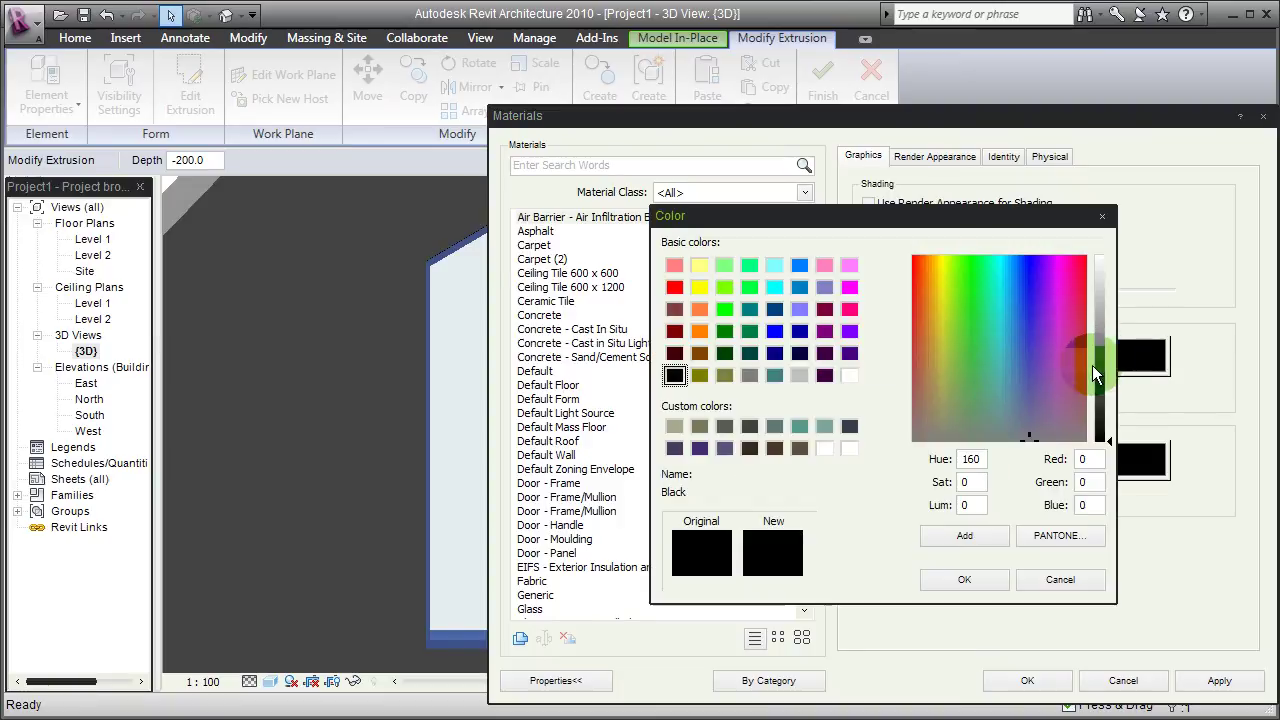
pyautogui.moveTo(1030, 438); pyautogui.dragTo(930, 353)
pyautogui.click(944, 373)
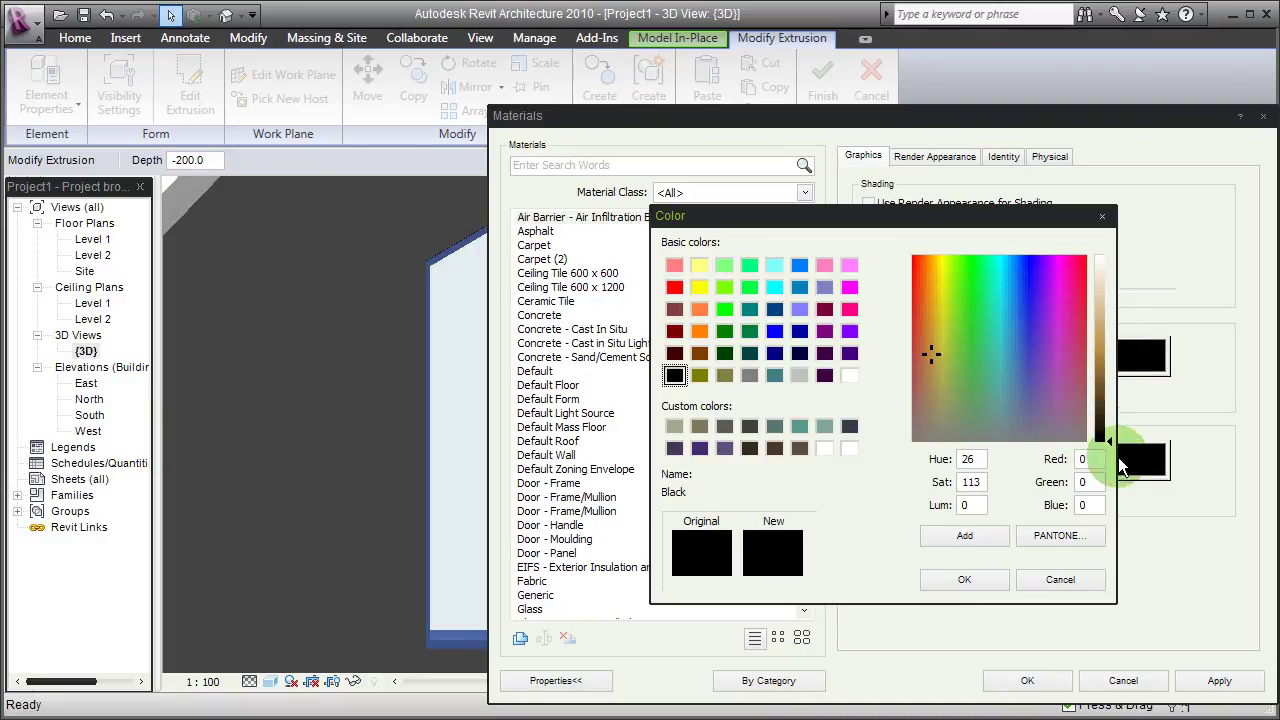
pyautogui.moveTo(1120, 466); pyautogui.dragTo(1088, 395)
pyautogui.click(963, 578)
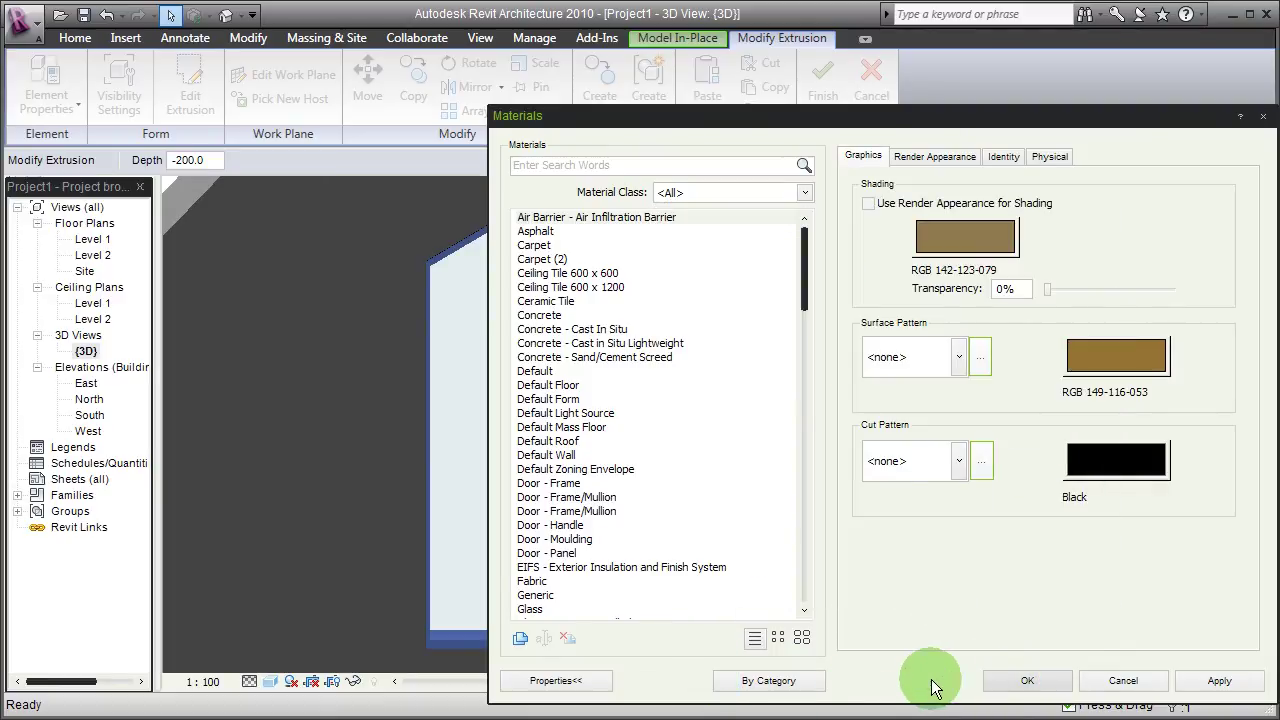
pyautogui.press('Return')
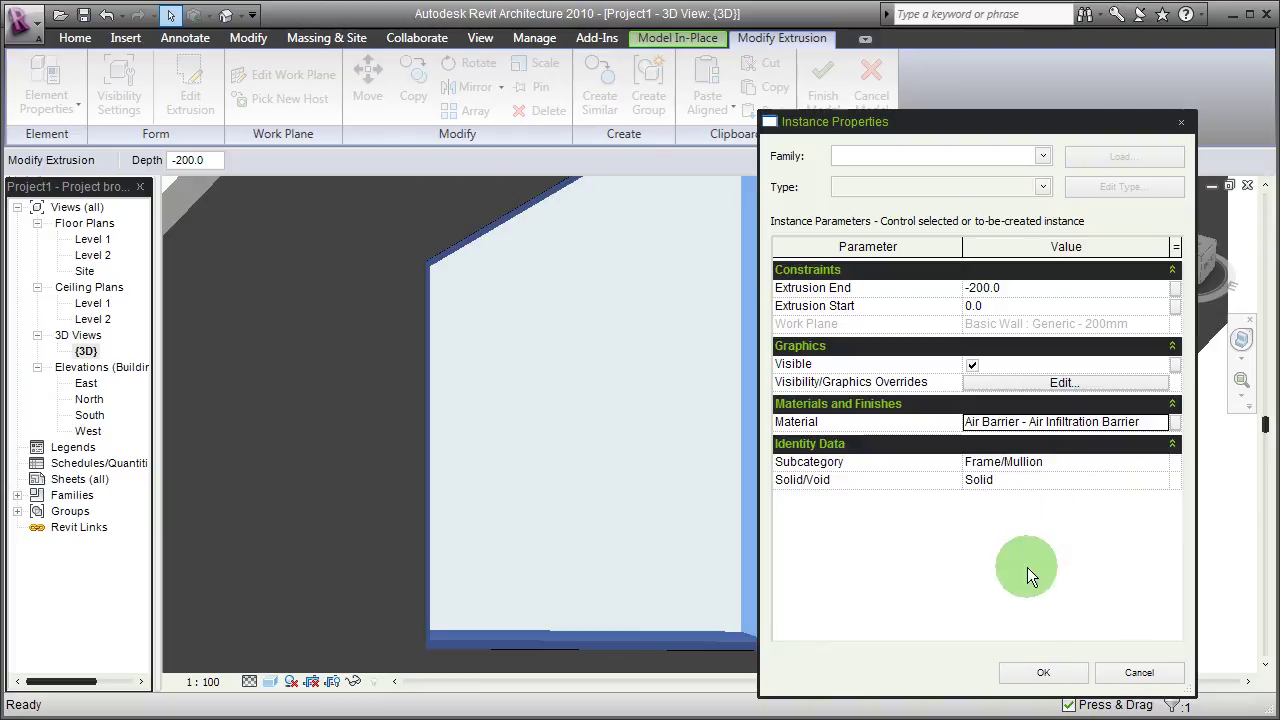
pyautogui.click(1043, 671)
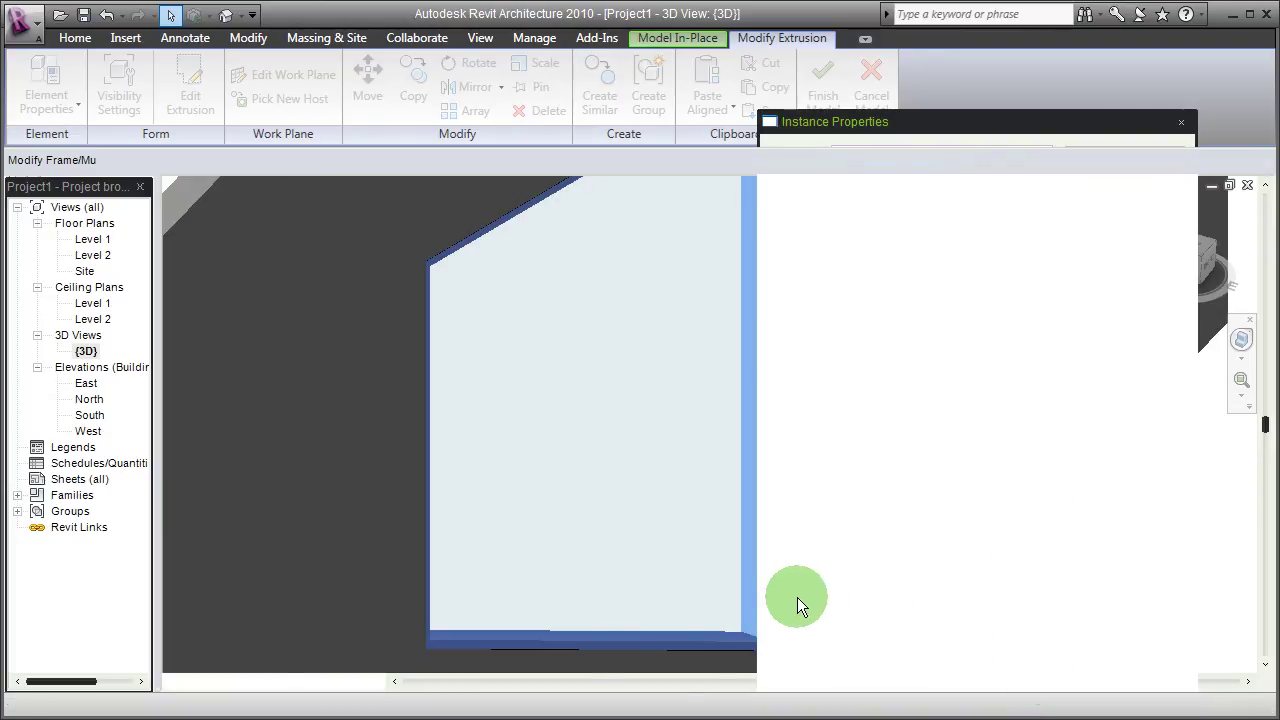
# - Deselect the frame, orbit to view the whole wall, and finish the in-place model
pyautogui.click(1070, 648)
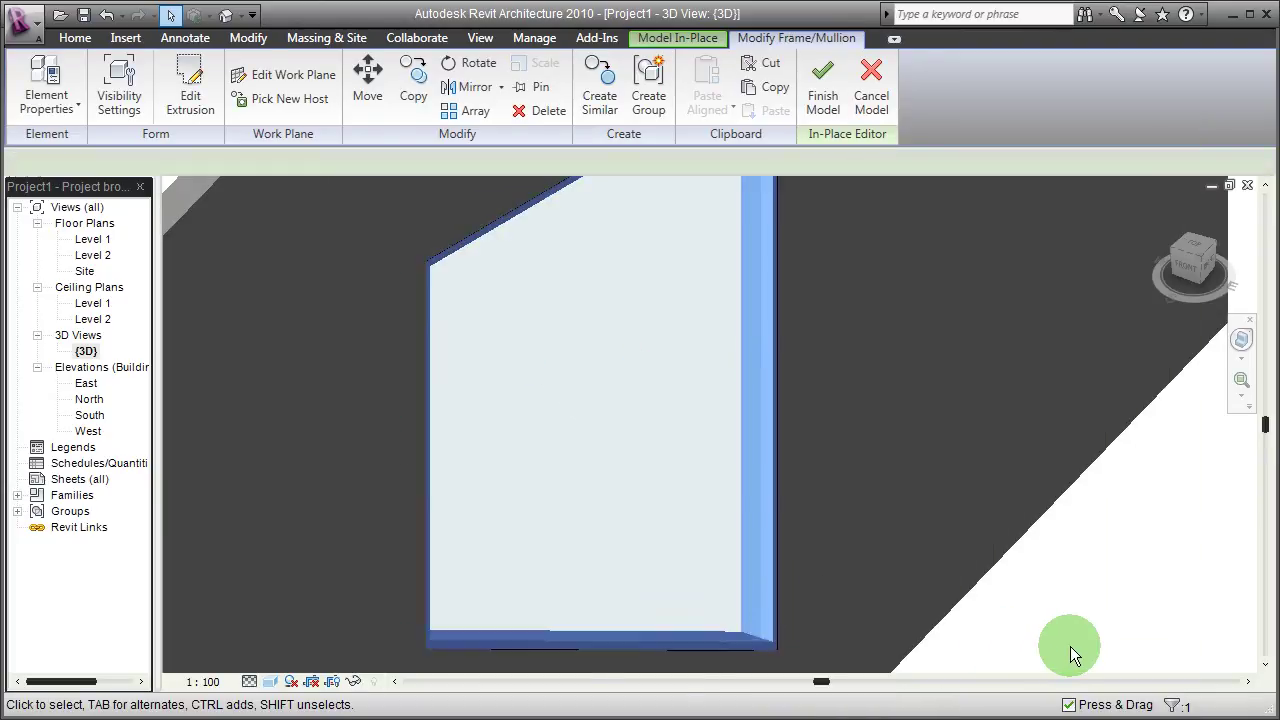
pyautogui.keyDown('shift'); pyautogui.moveTo(962, 574); pyautogui.dragTo(686, 517, button='middle'); pyautogui.keyUp('shift')
pyautogui.click(610, 85)
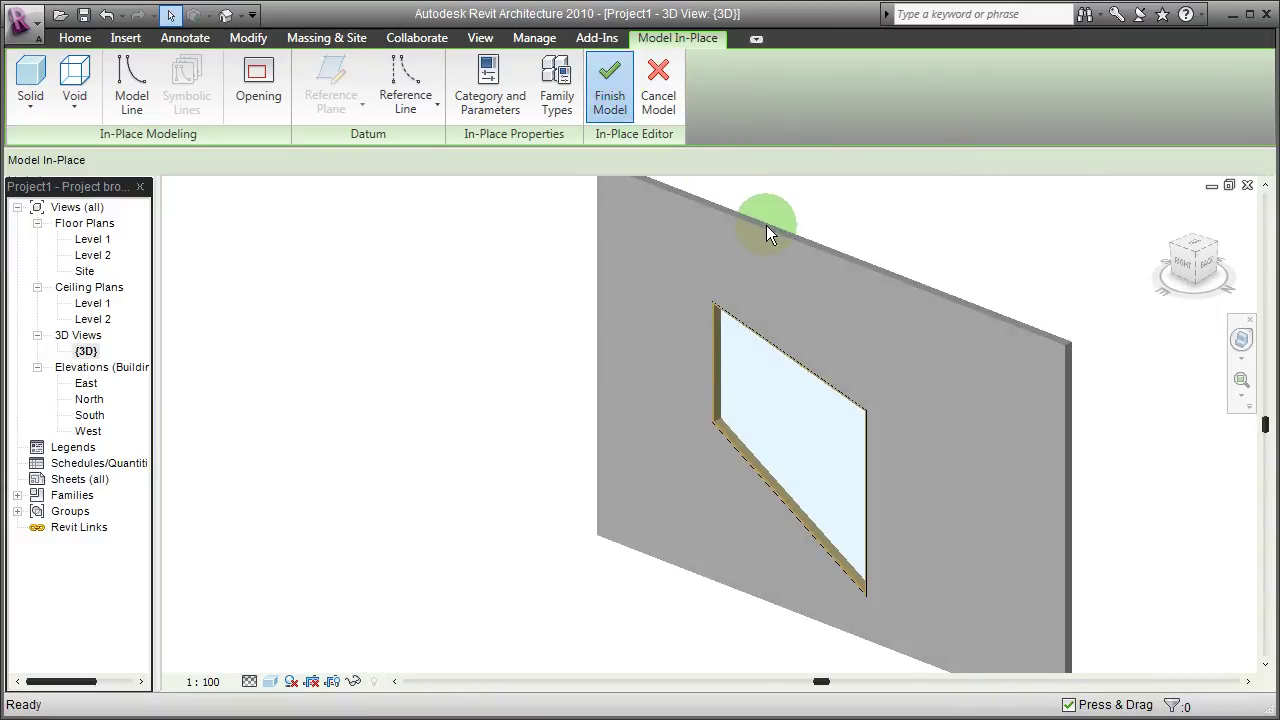